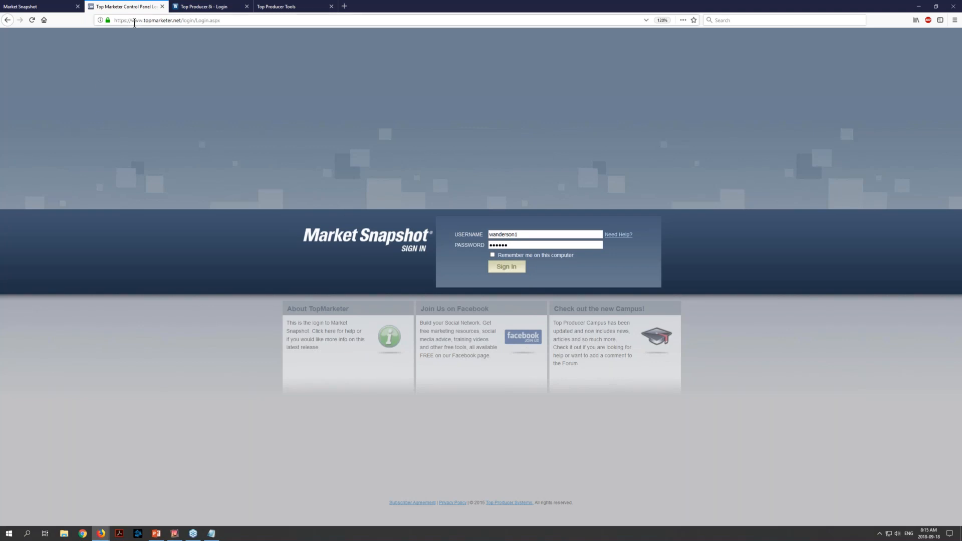
Sign in to Market Snapshot with the prefilled credentials and open the Setup Wizard
{"action": "left_click_drag", "start_coordinate": [133, 23], "coordinate": [181, 22]}
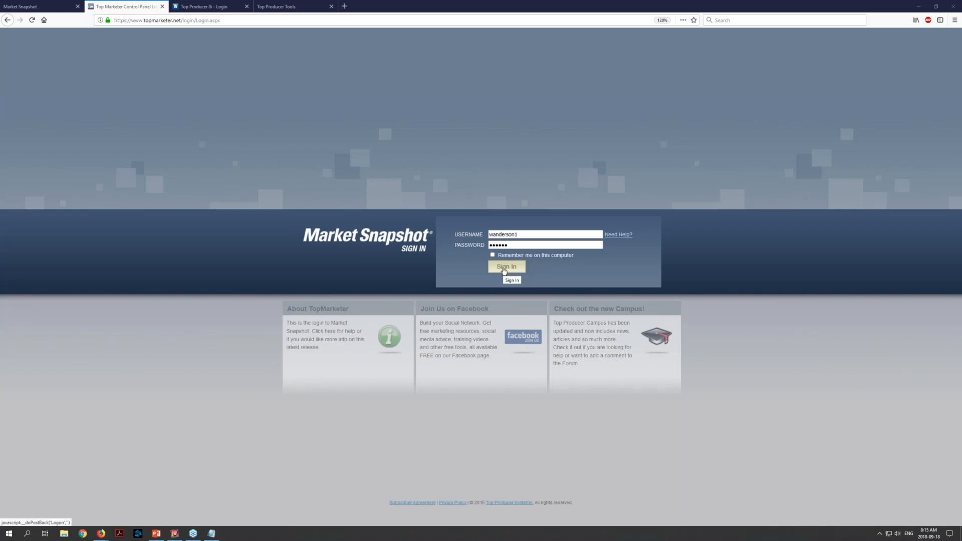
{"action": "left_click", "coordinate": [505, 271]}
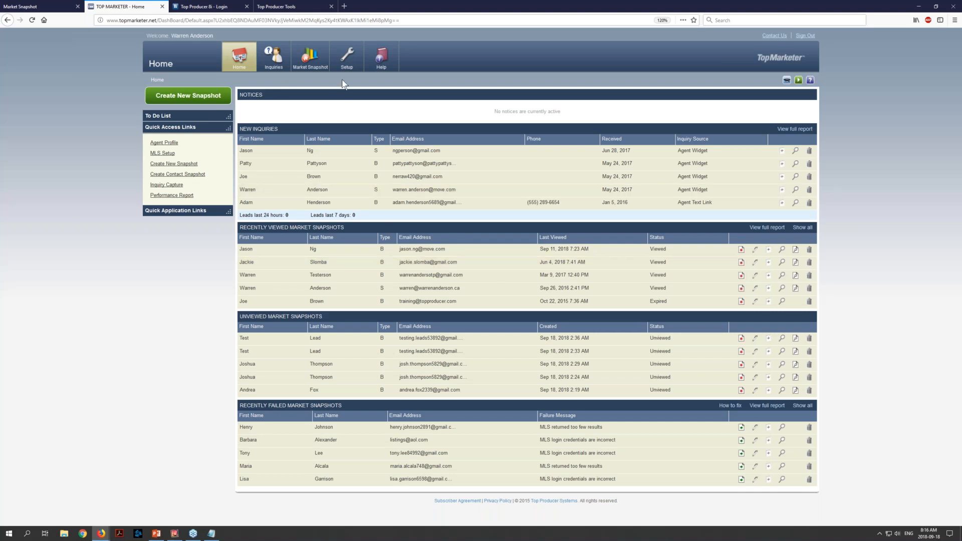
{"action": "mouse_move", "coordinate": [346, 58]}
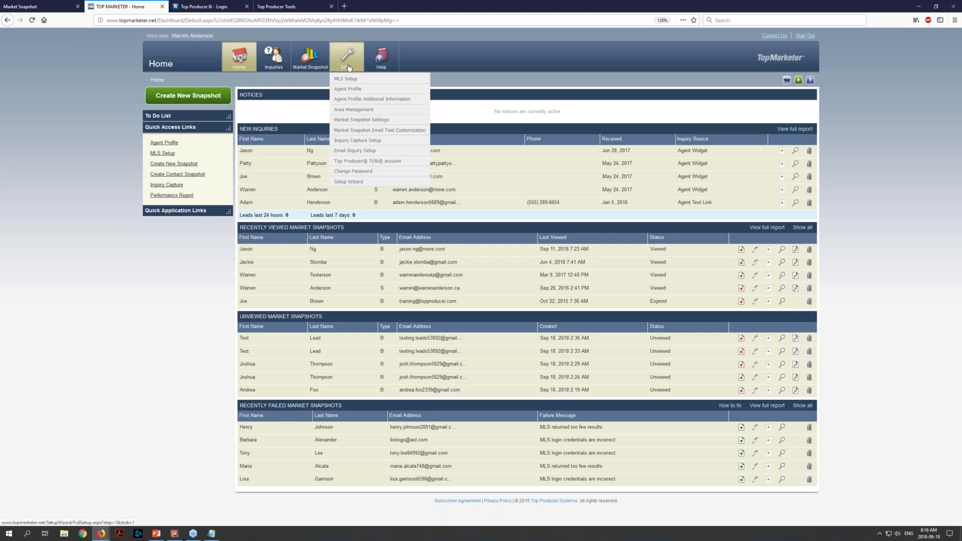
{"action": "left_click", "coordinate": [347, 184]}
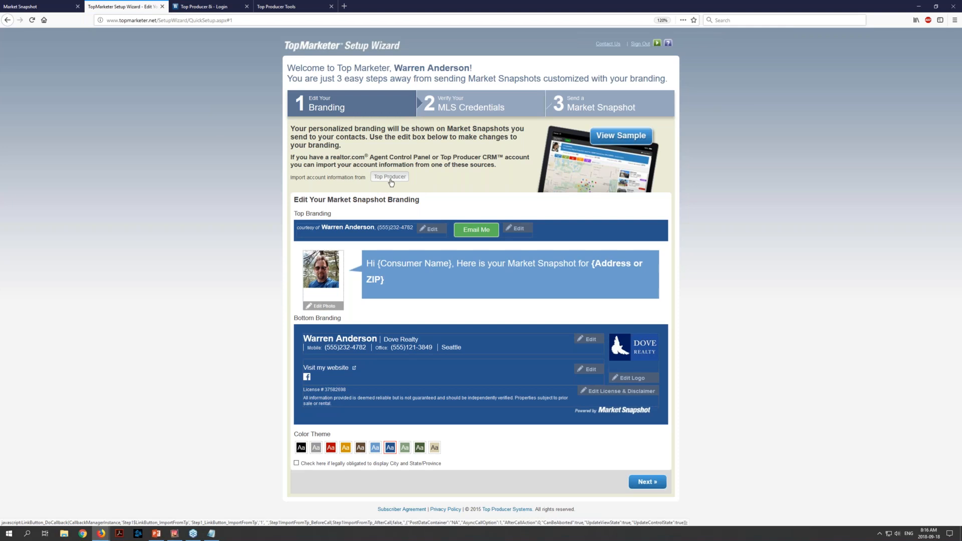
Look over the top branding's contact information and email settings, leaving both without saving
{"action": "left_click", "coordinate": [435, 233]}
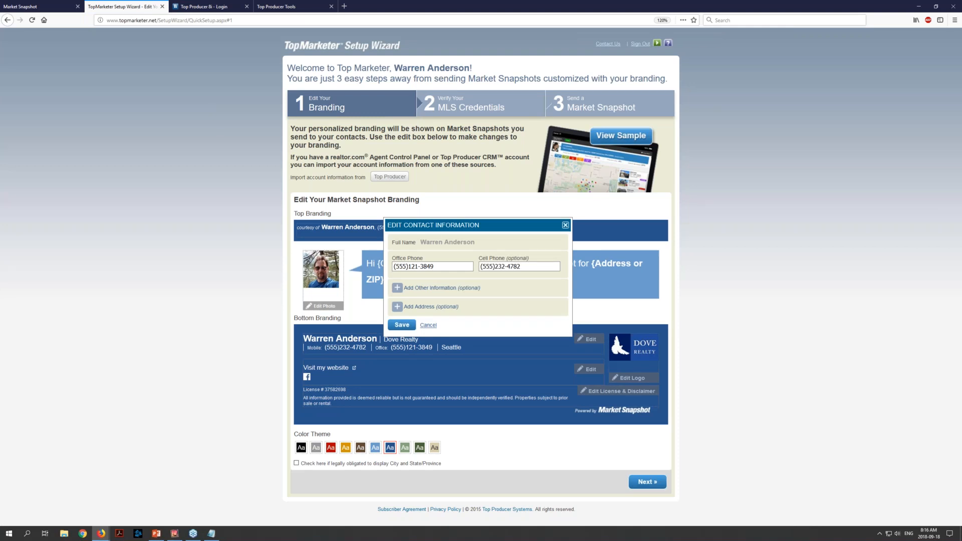
{"action": "left_click", "coordinate": [428, 325]}
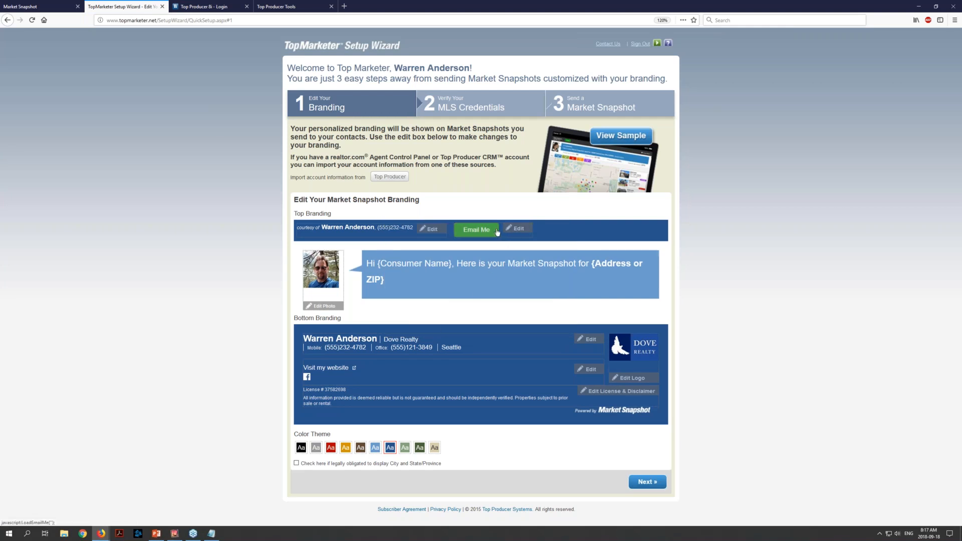
{"action": "left_click", "coordinate": [516, 234]}
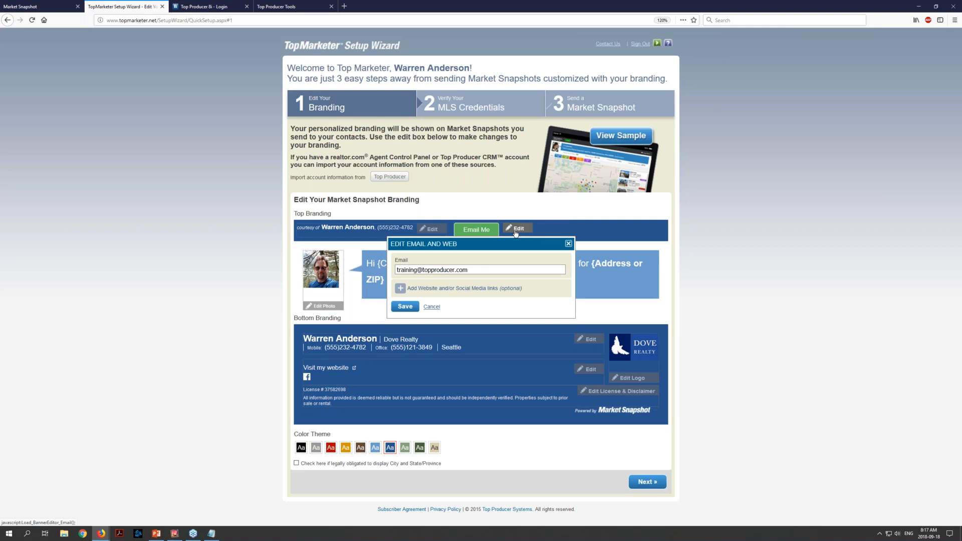
{"action": "left_click", "coordinate": [568, 244]}
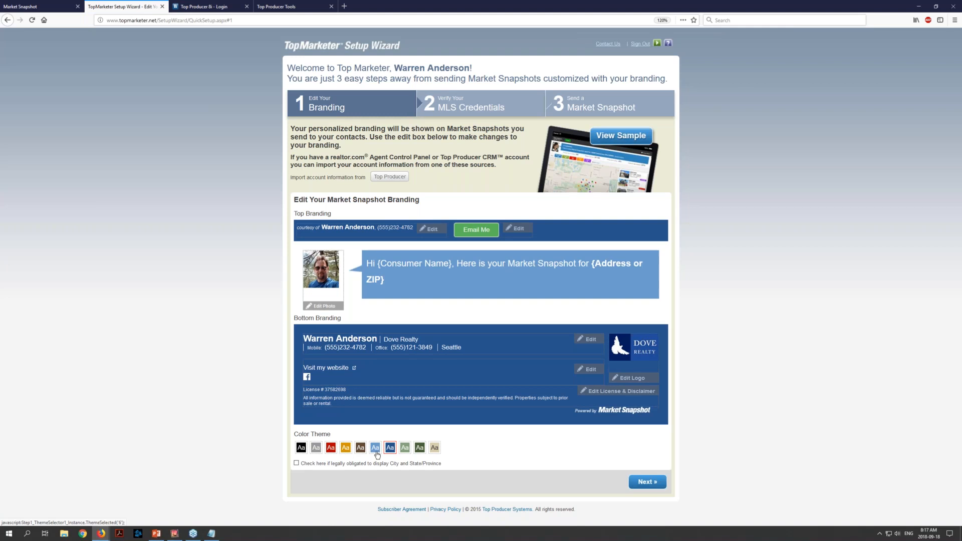
Choose the red color theme for the branding and go through the remaining setup wizard pages until the wizard is closed
{"action": "left_click", "coordinate": [331, 449]}
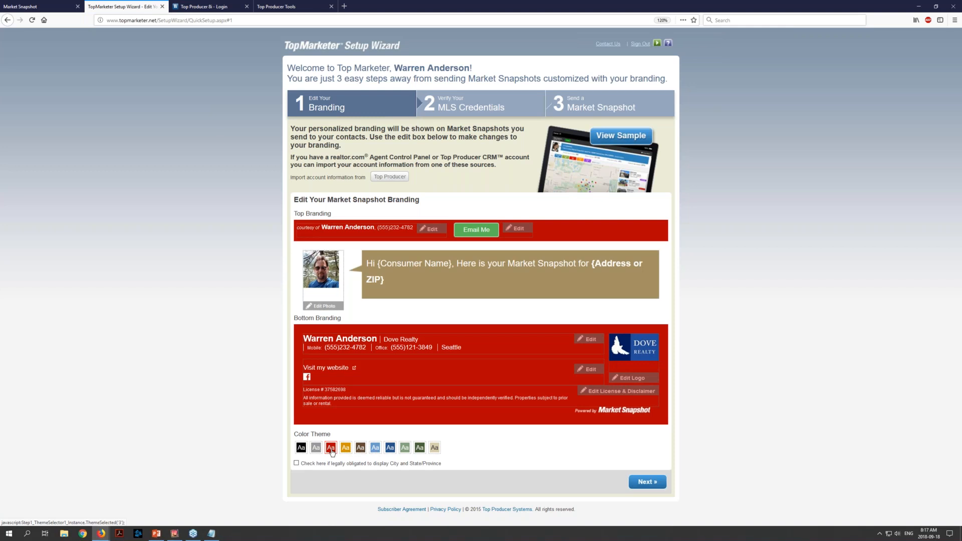
{"action": "left_click", "coordinate": [647, 481]}
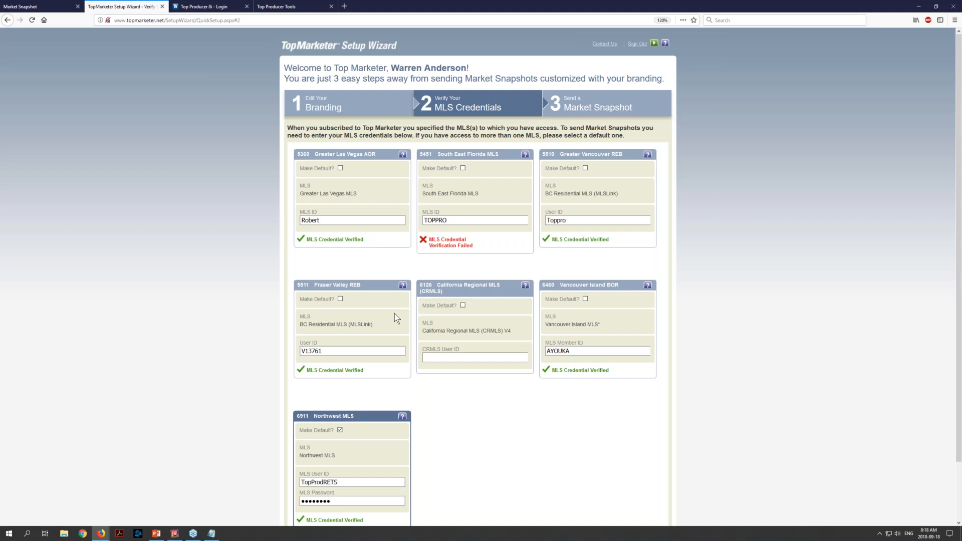
{"action": "scroll", "coordinate": [392, 327], "scroll_direction": "down", "scroll_amount": 2}
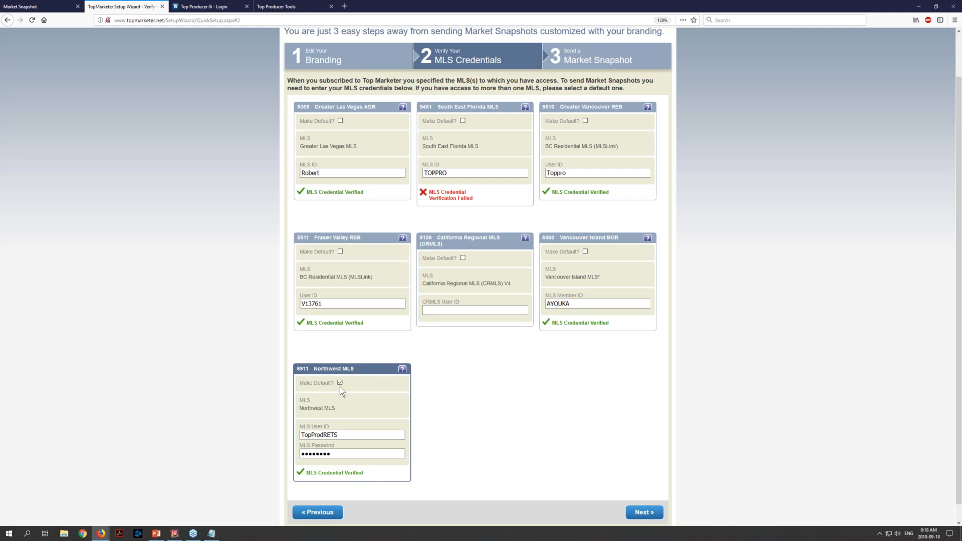
{"action": "left_click", "coordinate": [641, 512]}
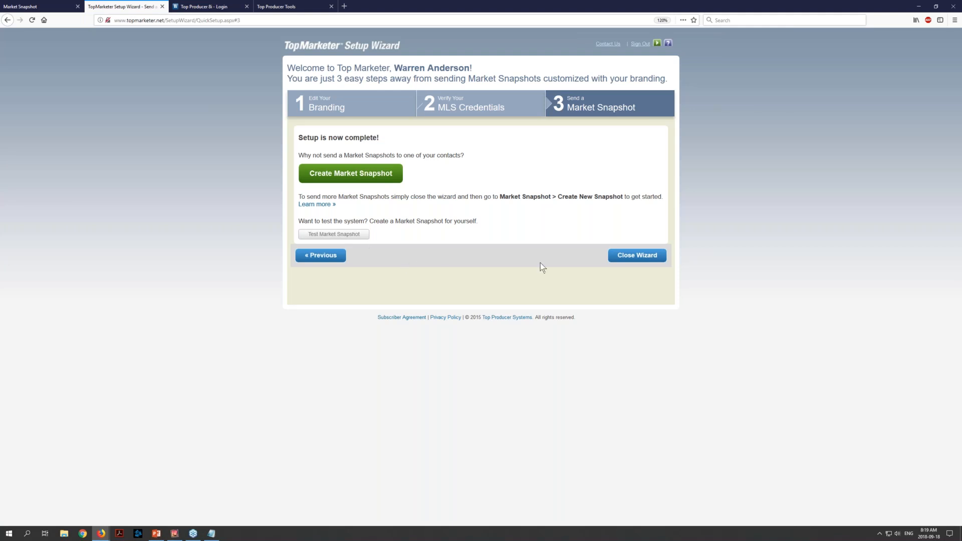
{"action": "left_click", "coordinate": [618, 261]}
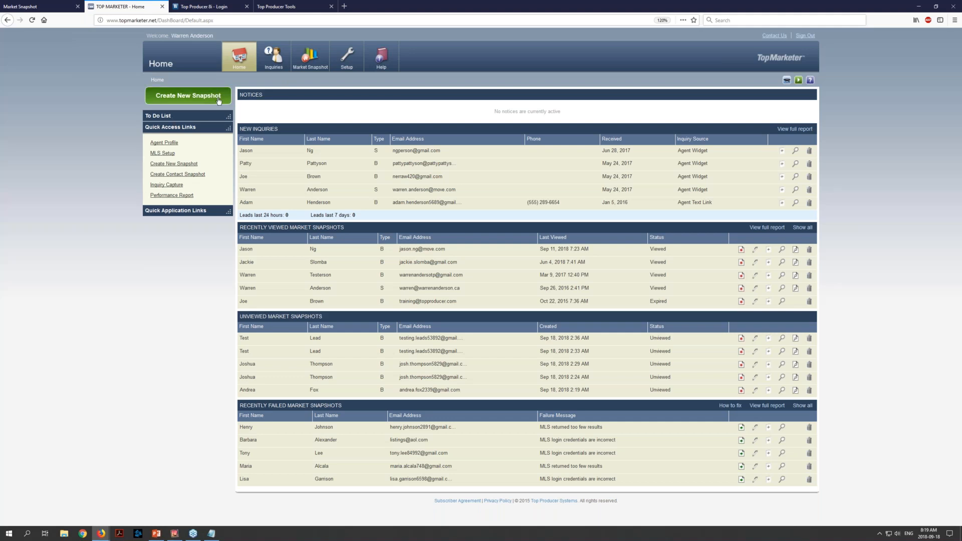
Start a new market snapshot report and enter the recipient's first name, last name and email address
{"action": "left_click", "coordinate": [166, 93]}
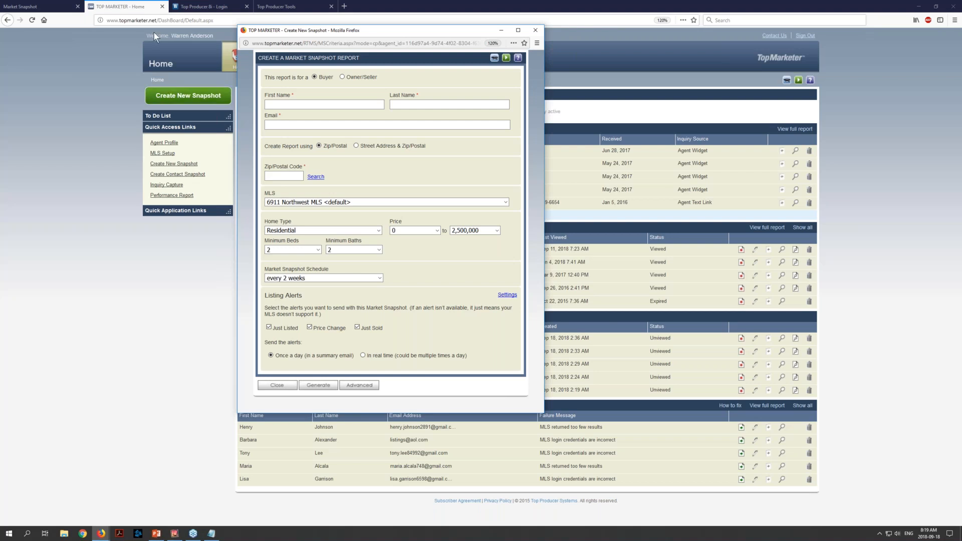
{"action": "left_click_drag", "start_coordinate": [391, 31], "coordinate": [410, 35]}
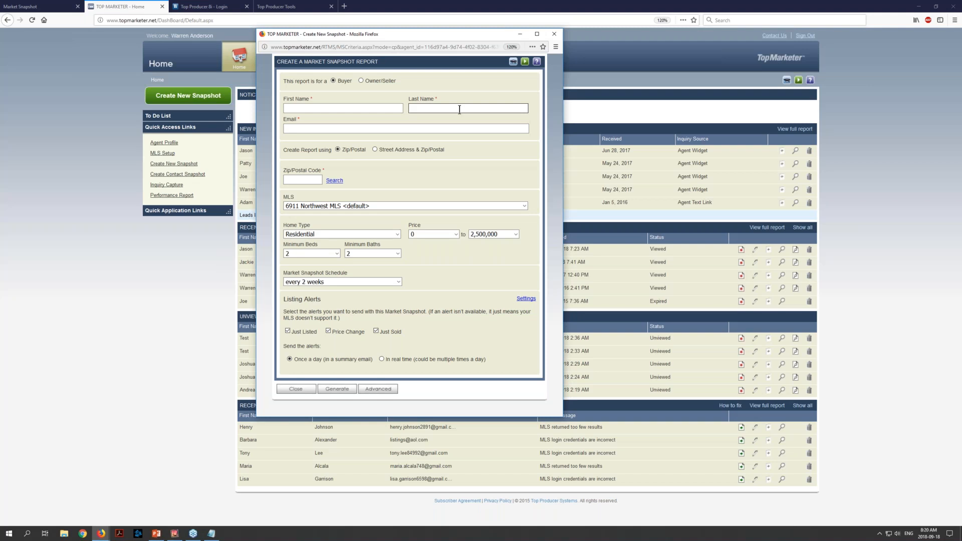
{"action": "left_click", "coordinate": [334, 108]}
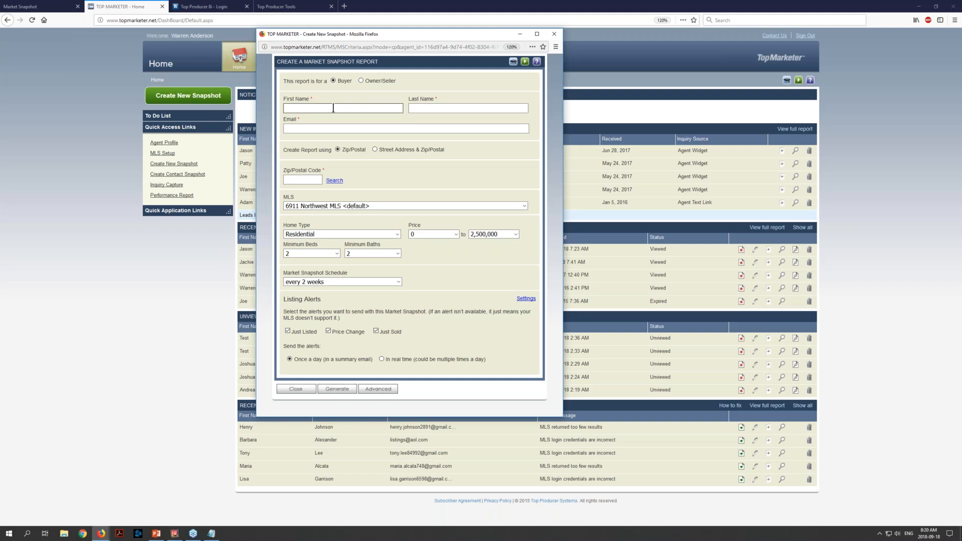
{"action": "key", "text": "Tab"}
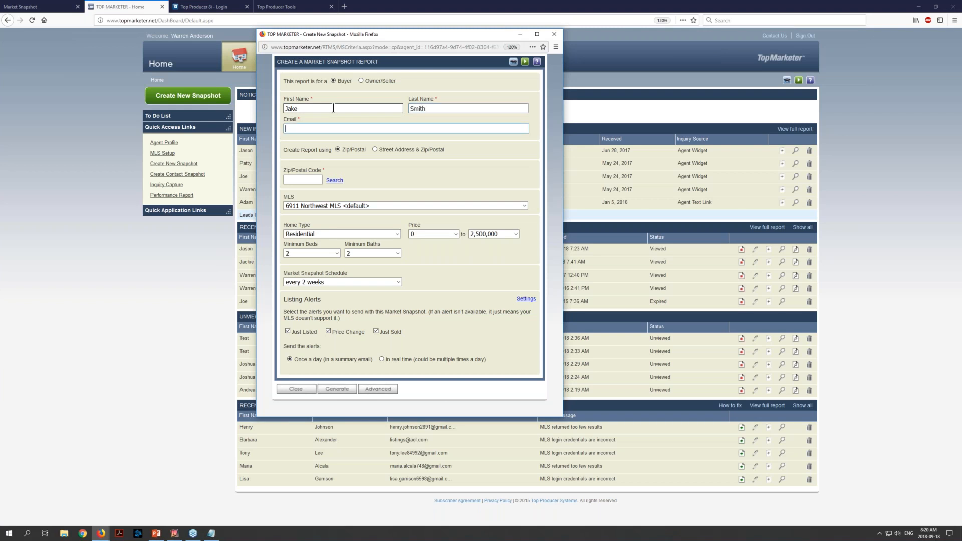
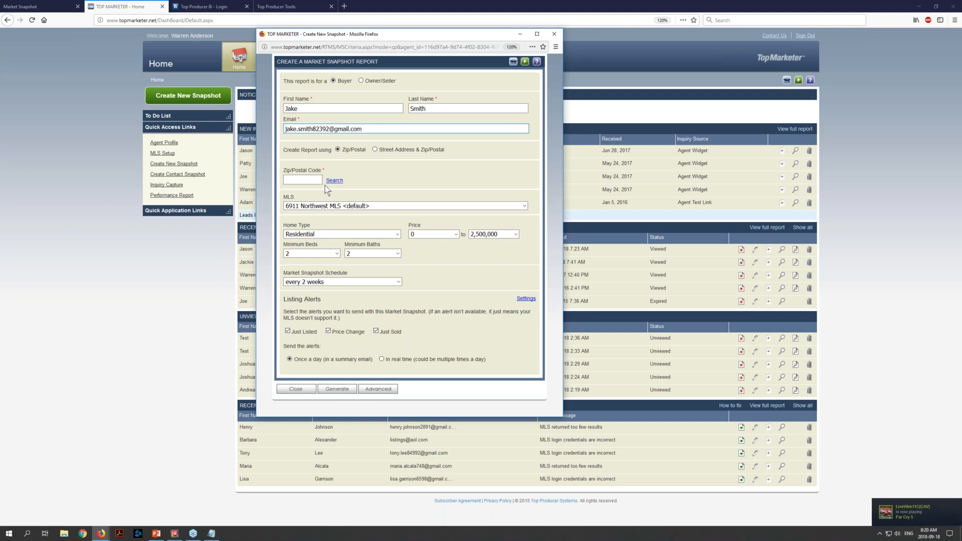
Make the report for a buyer in zip code 98106, using the default Northwest MLS
{"action": "left_click", "coordinate": [361, 80]}
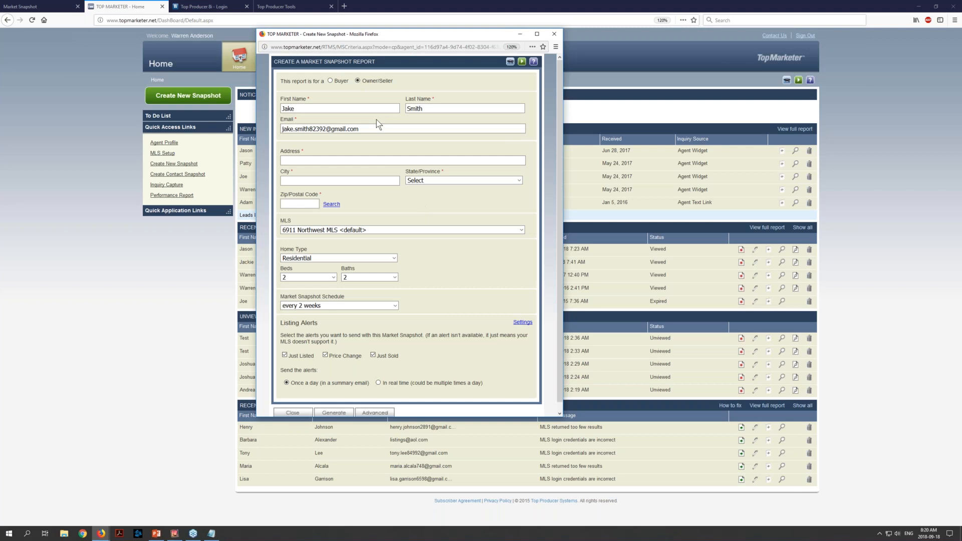
{"action": "left_click", "coordinate": [330, 80]}
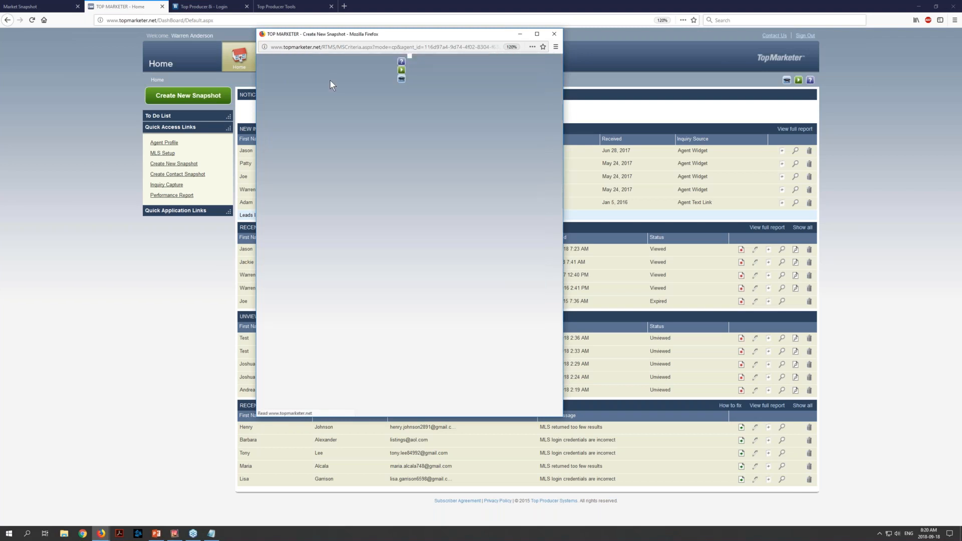
{"action": "left_click", "coordinate": [299, 179]}
{"action": "type", "text": "98106"}
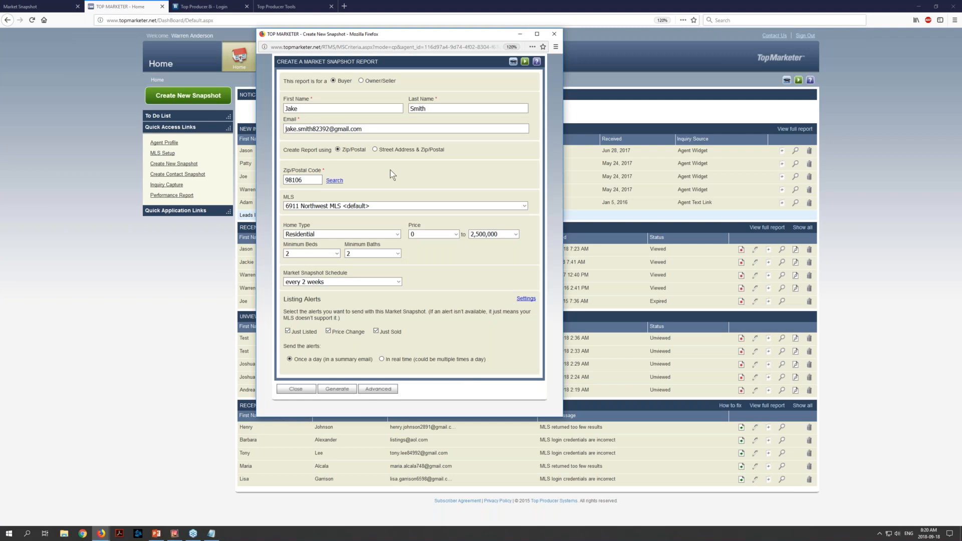
{"action": "left_click", "coordinate": [524, 206]}
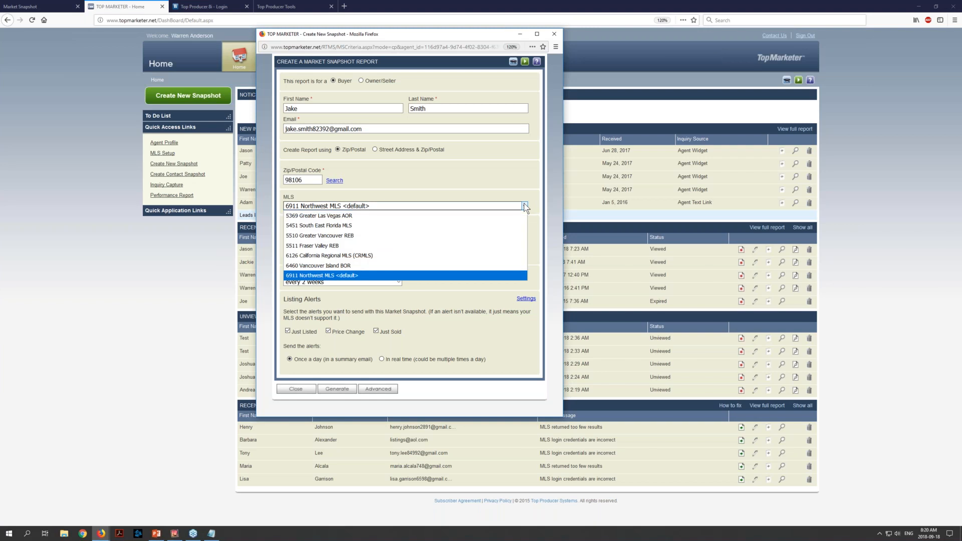
{"action": "left_click", "coordinate": [525, 206]}
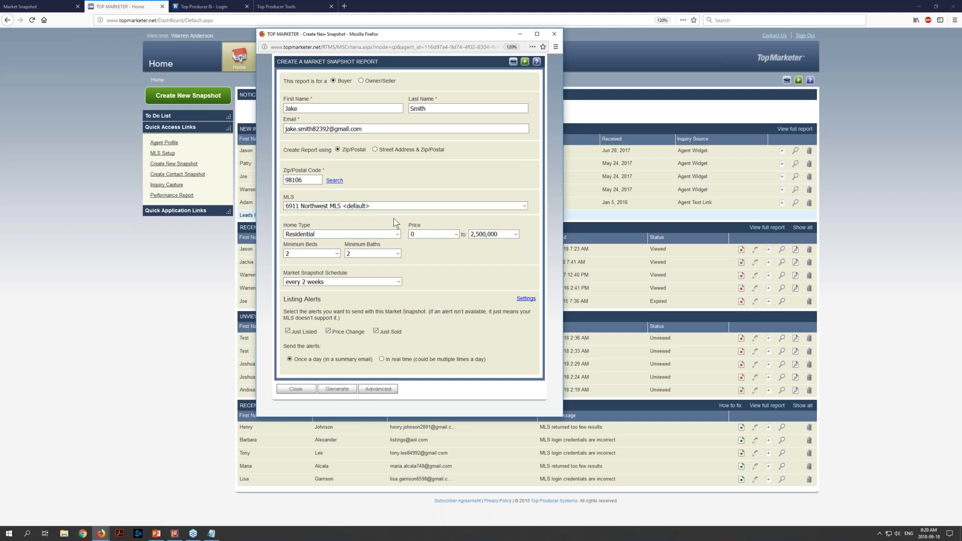
Keep the Residential home type and set the price range from 350,000 to 1,500,000
{"action": "left_click", "coordinate": [397, 235]}
{"action": "left_click", "coordinate": [397, 235]}
{"action": "left_click", "coordinate": [455, 234]}
{"action": "left_click", "coordinate": [455, 234]}
{"action": "left_click", "coordinate": [516, 234]}
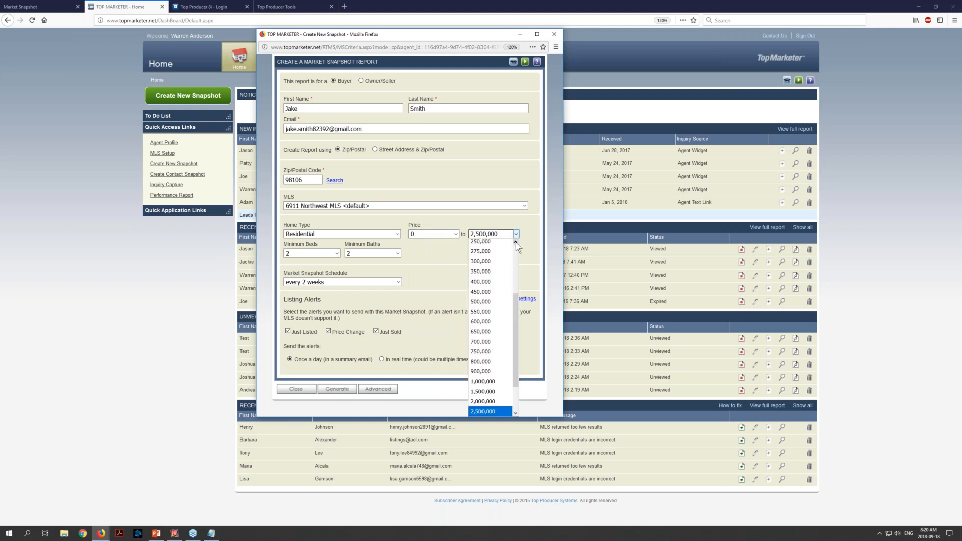
{"action": "left_click", "coordinate": [490, 391]}
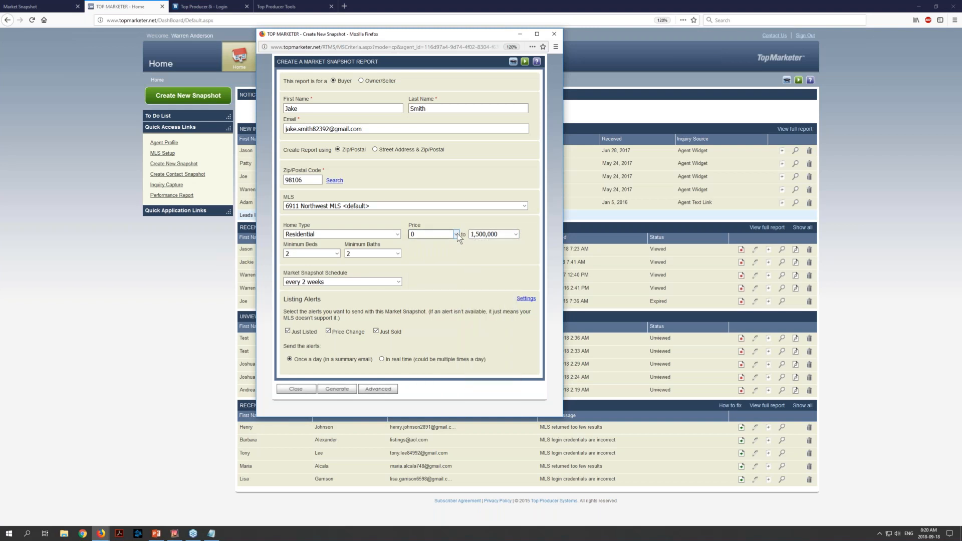
{"action": "left_click", "coordinate": [457, 233]}
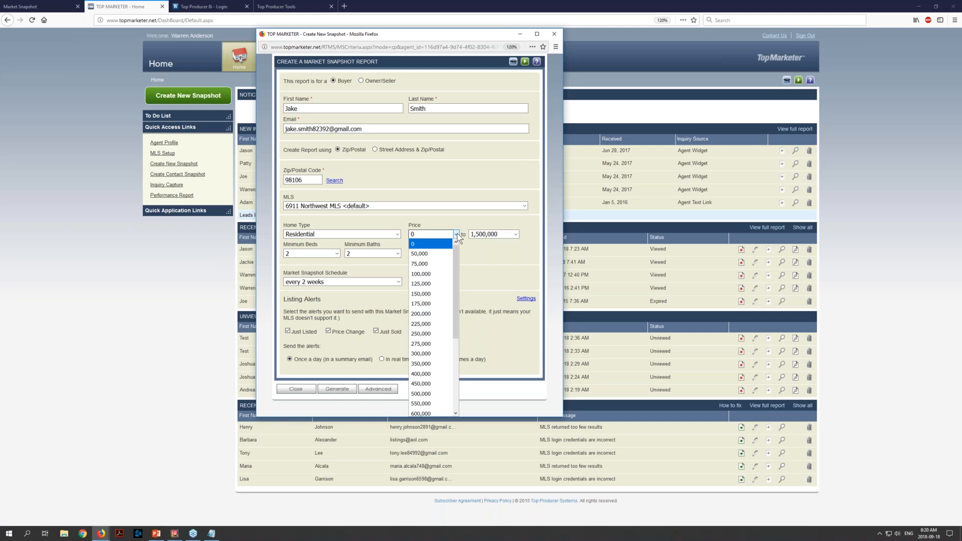
{"action": "left_click", "coordinate": [431, 366]}
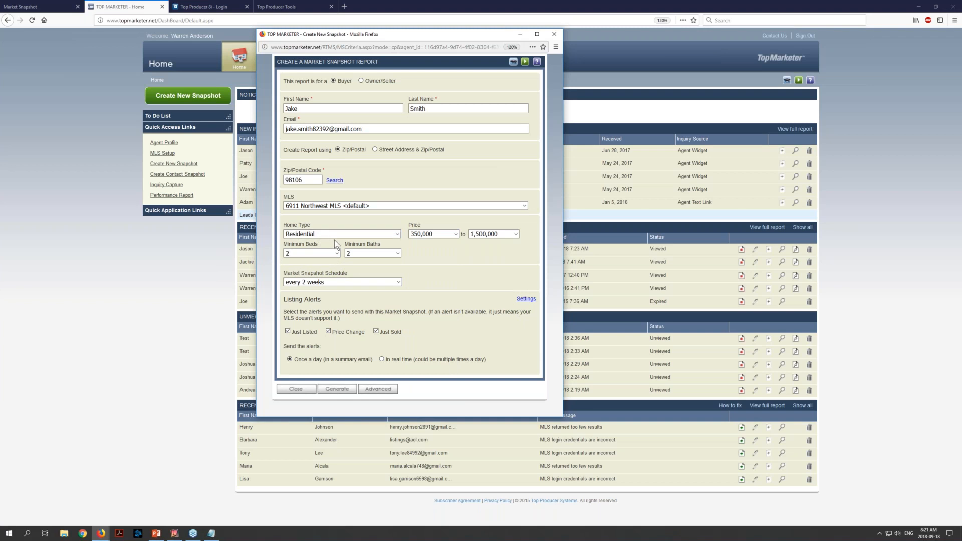
Set the minimum beds to 4 and the market snapshot schedule to weekly
{"action": "left_click", "coordinate": [333, 254]}
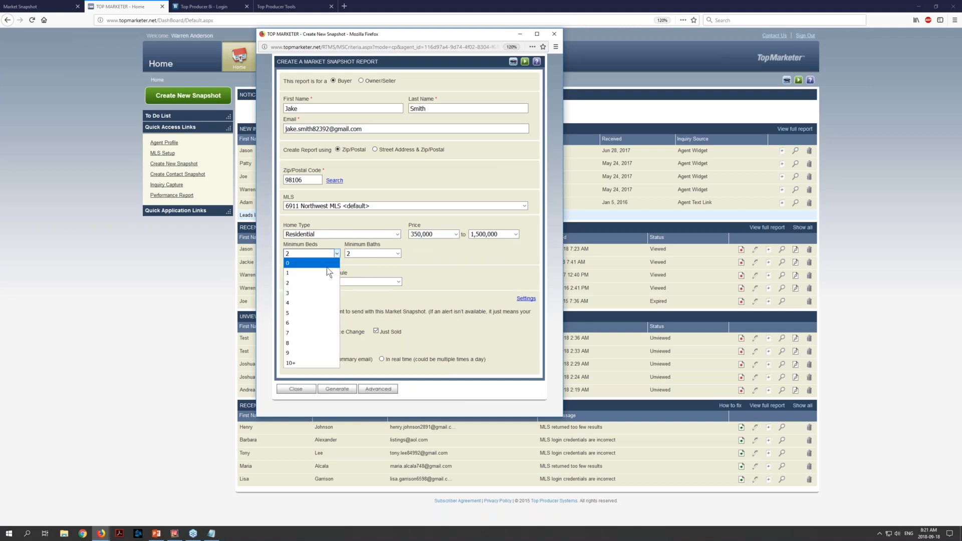
{"action": "left_click", "coordinate": [320, 302]}
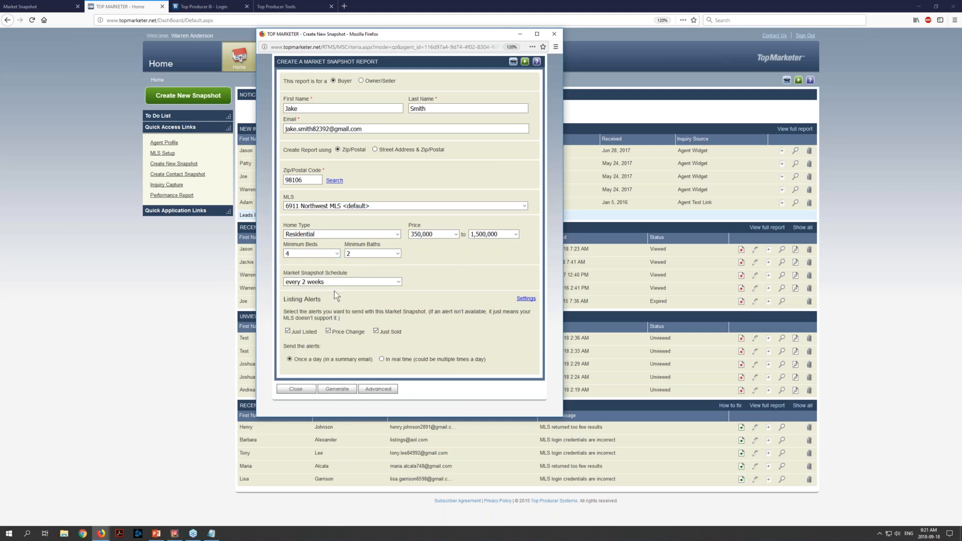
{"action": "left_click", "coordinate": [399, 283]}
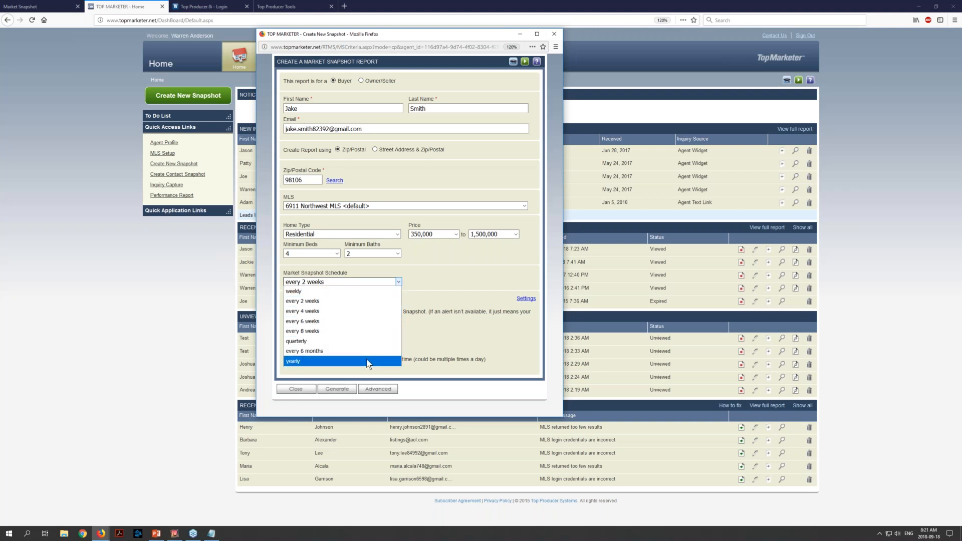
{"action": "left_click", "coordinate": [383, 290]}
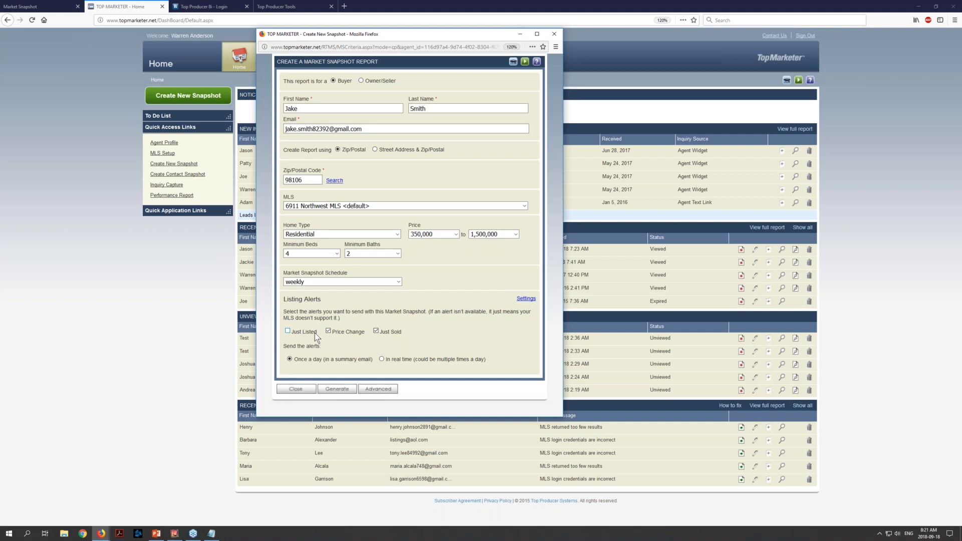
Keep the Just Listed and Price Change alerts enabled, and generate the buyer's market snapshot
{"action": "left_click", "coordinate": [328, 332]}
{"action": "left_click", "coordinate": [288, 331]}
{"action": "left_click", "coordinate": [328, 331]}
{"action": "left_click", "coordinate": [338, 393]}
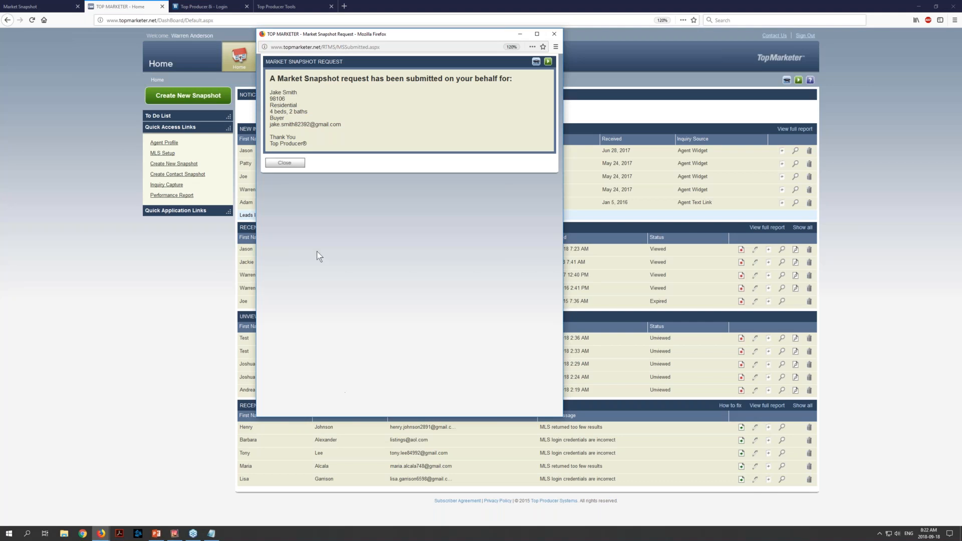
{"action": "left_click", "coordinate": [294, 164]}
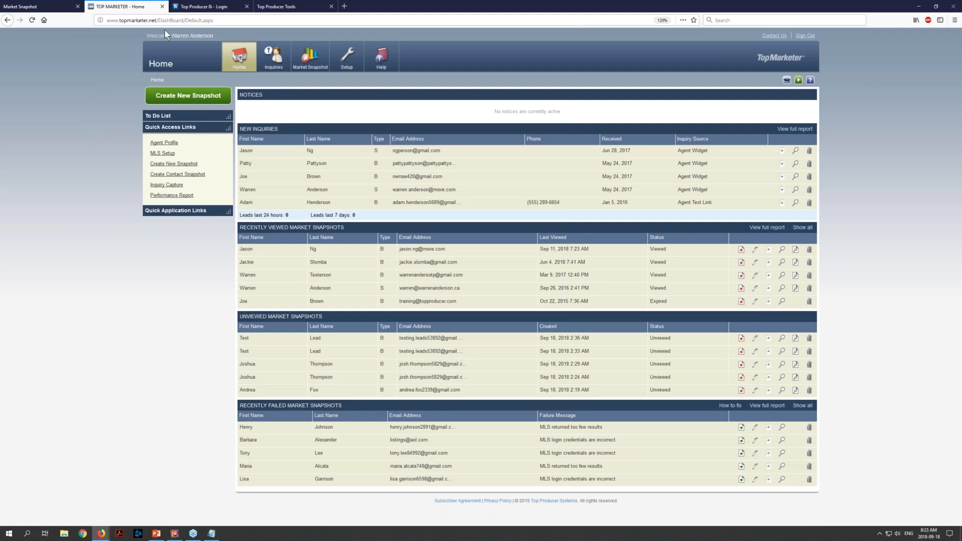
Switch to Top Producer 8i, sign in, and open the full record of the first contact listed
{"action": "left_click", "coordinate": [235, 10]}
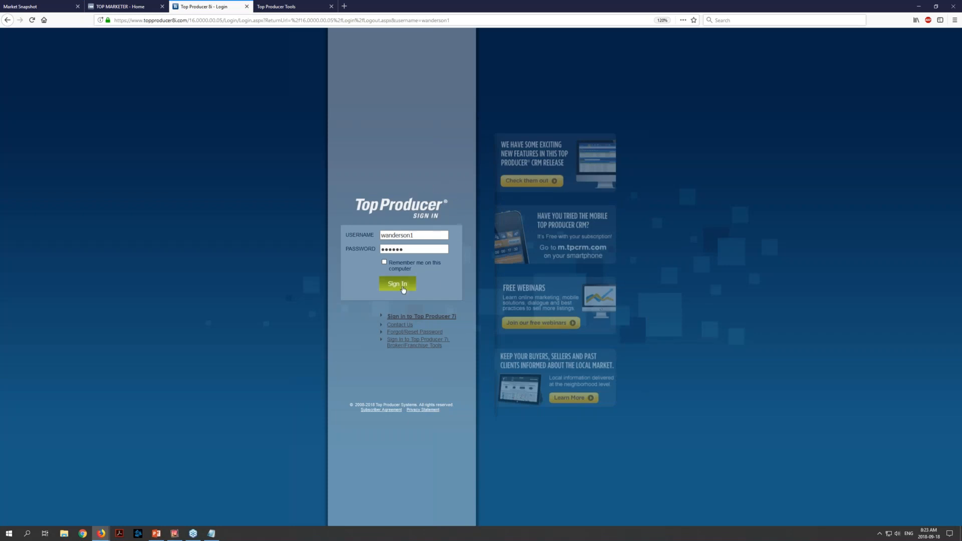
{"action": "left_click", "coordinate": [394, 290]}
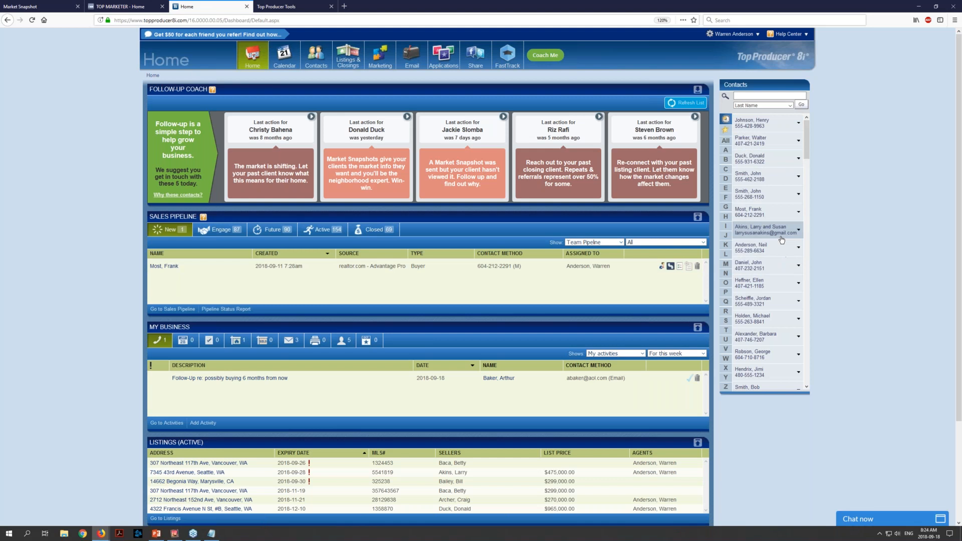
{"action": "left_click", "coordinate": [776, 126]}
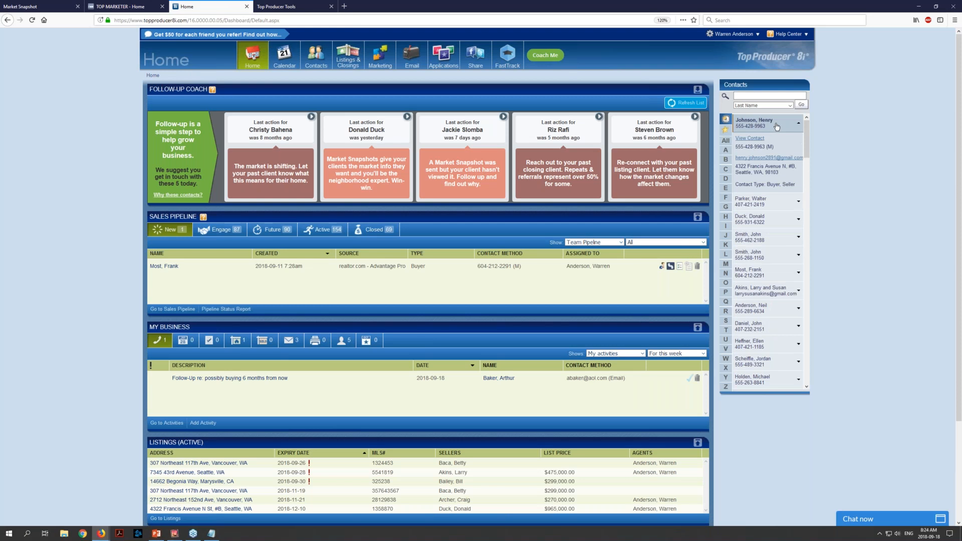
{"action": "left_click", "coordinate": [753, 139]}
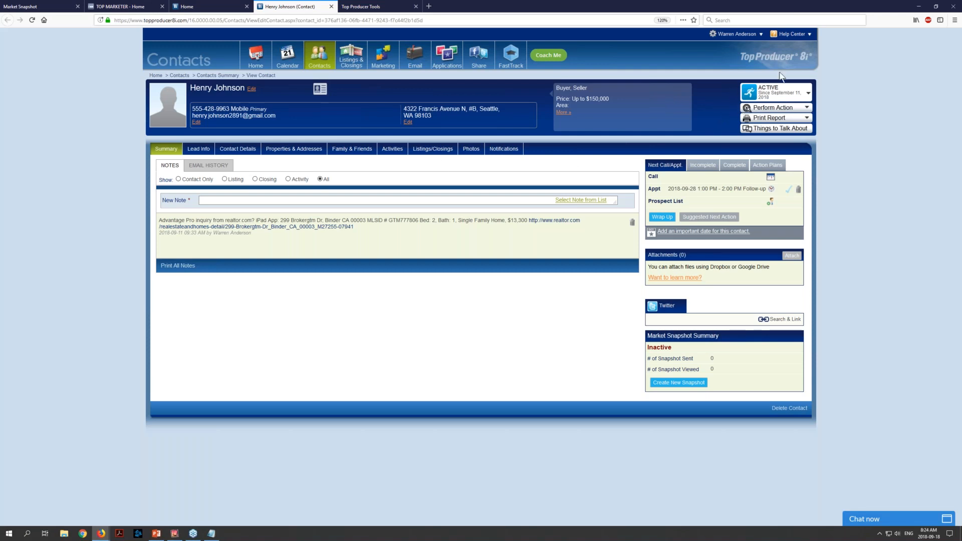
Start a market snapshot for this contact, removing the unit letter from the street address and keeping the every 2 weeks schedule
{"action": "left_click", "coordinate": [807, 108]}
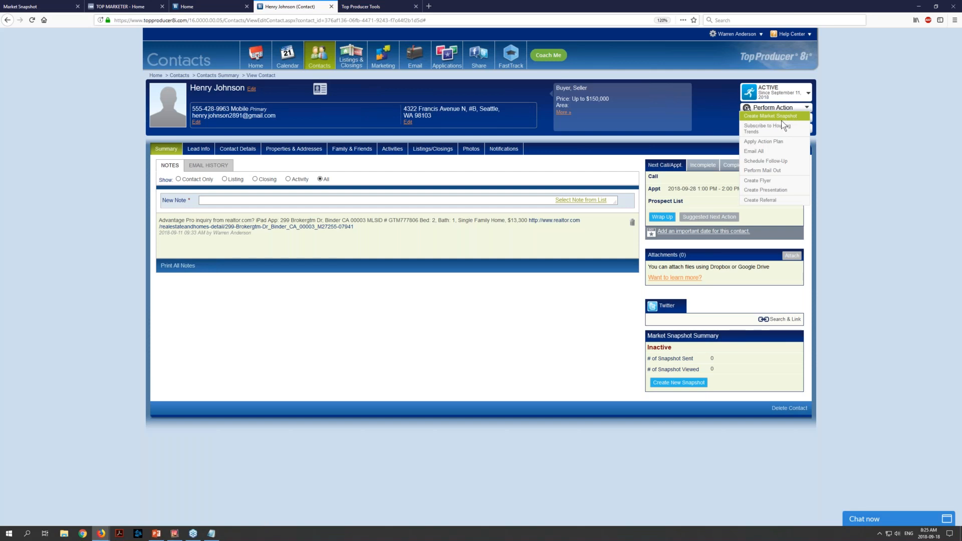
{"action": "left_click", "coordinate": [779, 119]}
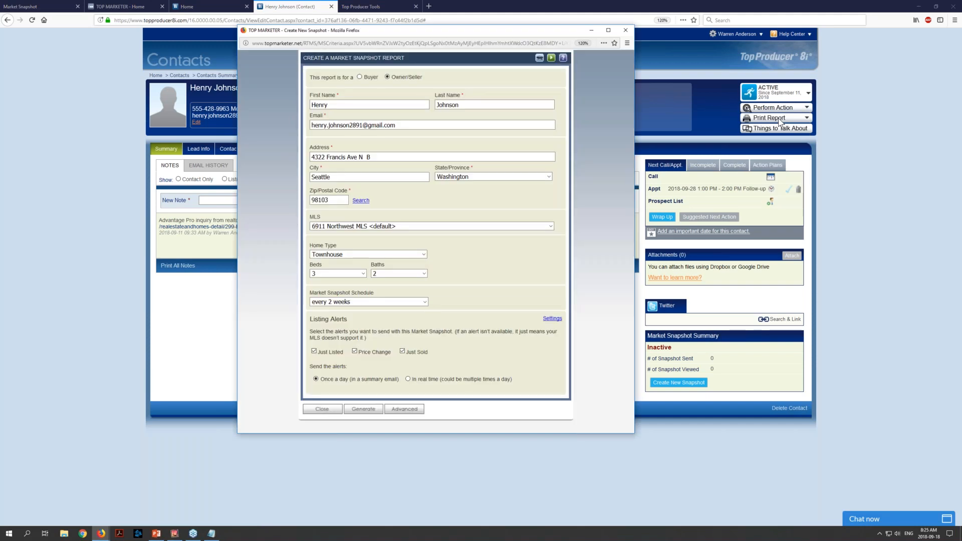
{"action": "left_click_drag", "start_coordinate": [409, 35], "coordinate": [412, 44]}
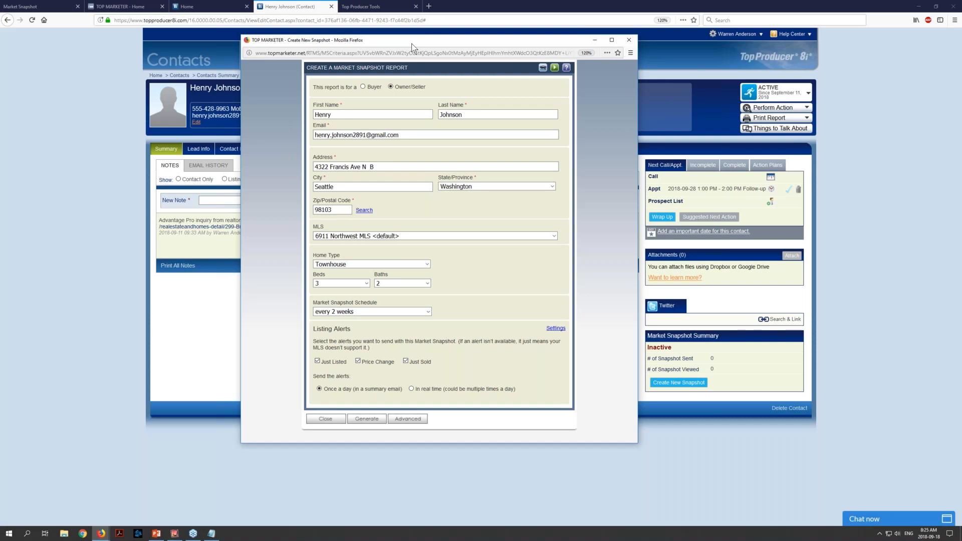
{"action": "double_click", "coordinate": [370, 167]}
{"action": "key", "text": "BackSpace"}
{"action": "key", "text": "BackSpace"}
{"action": "left_click", "coordinate": [427, 312]}
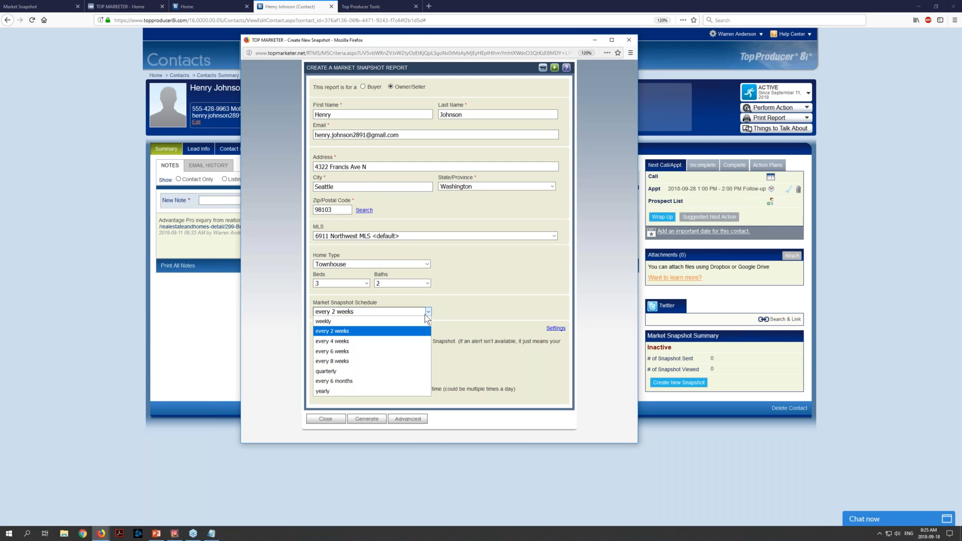
{"action": "left_click", "coordinate": [430, 313]}
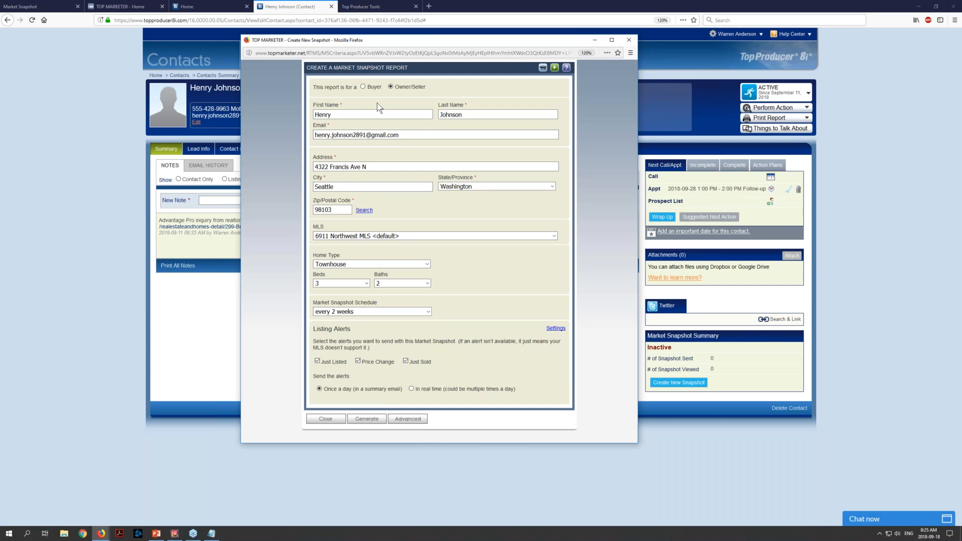
Change the report to Buyer, resending the page request, and generate the contact's market snapshot
{"action": "left_click", "coordinate": [362, 86]}
{"action": "left_click", "coordinate": [581, 316]}
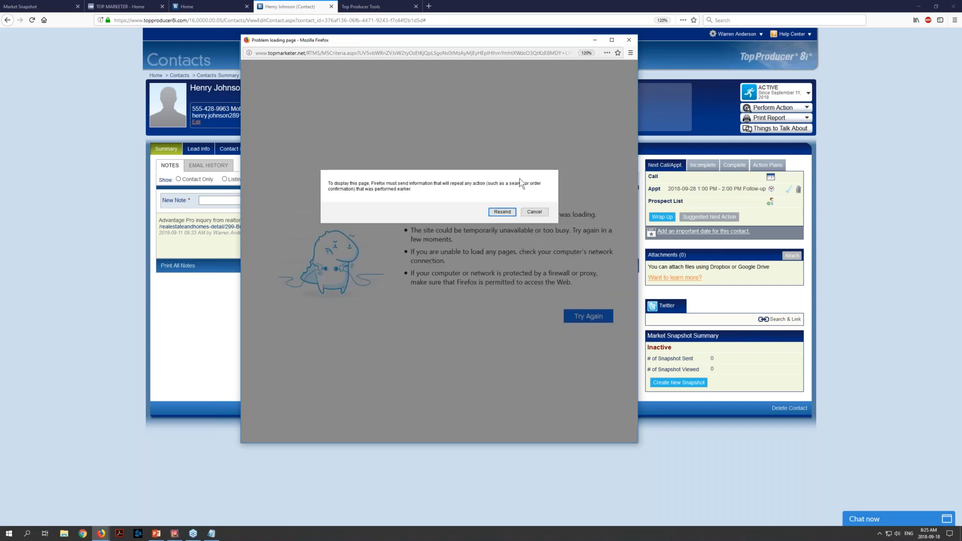
{"action": "left_click", "coordinate": [510, 211]}
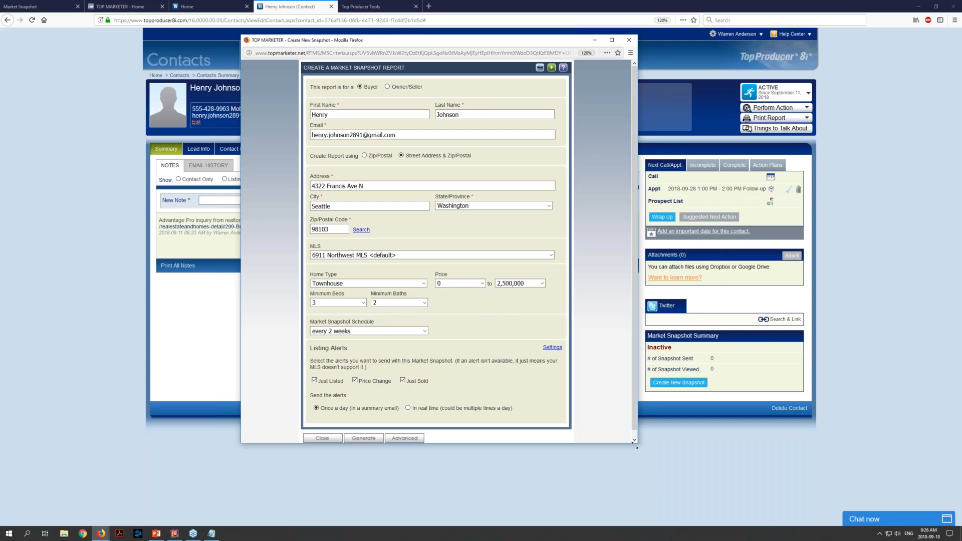
{"action": "left_click_drag", "start_coordinate": [629, 443], "coordinate": [629, 455]}
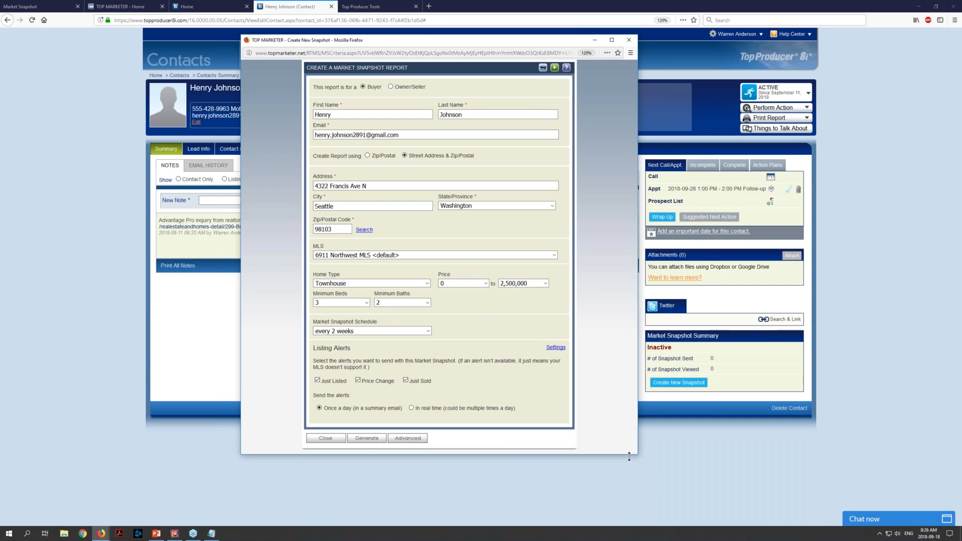
{"action": "left_click", "coordinate": [369, 439]}
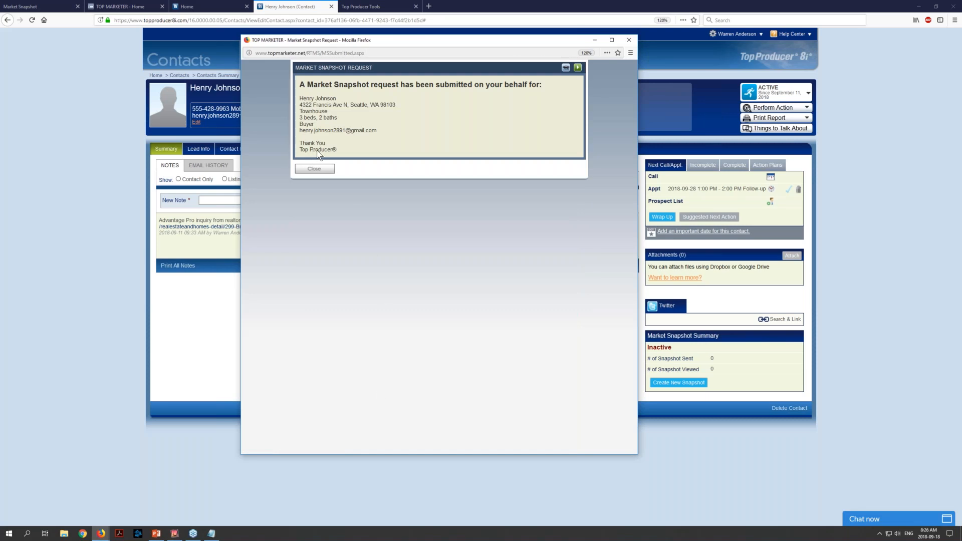
{"action": "left_click", "coordinate": [326, 170]}
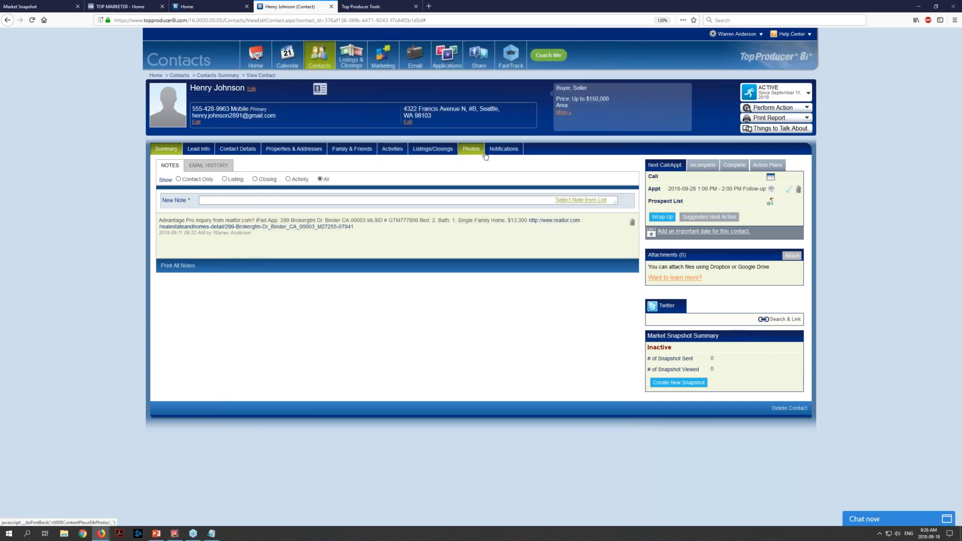
Examine the contact's notifications for the market snapshot status and review the actions available for the contact
{"action": "left_click", "coordinate": [513, 155]}
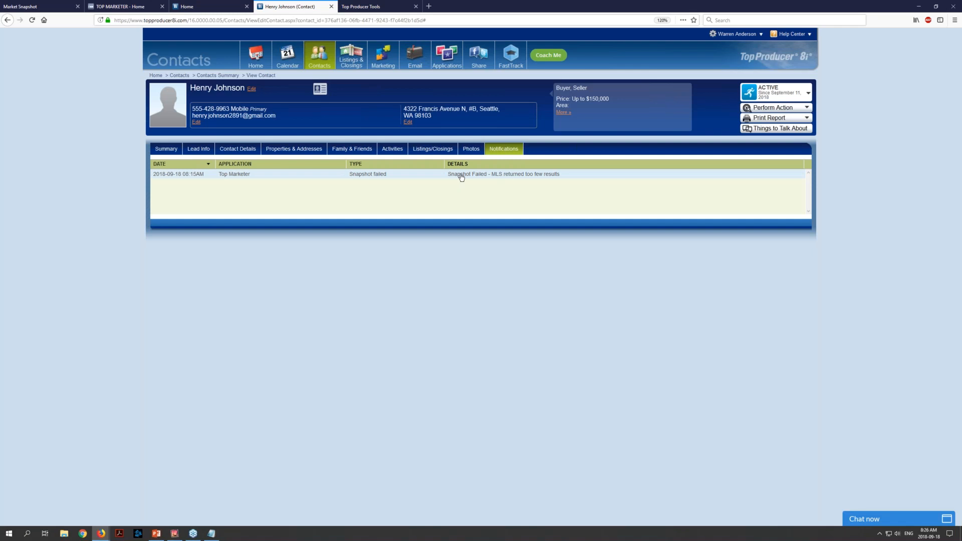
{"action": "left_click", "coordinate": [763, 108]}
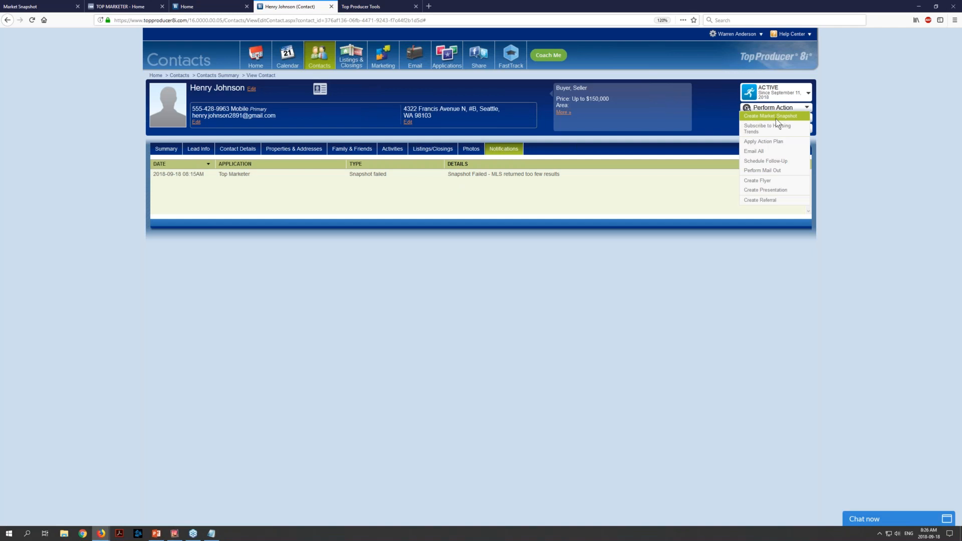
{"action": "left_click", "coordinate": [807, 108]}
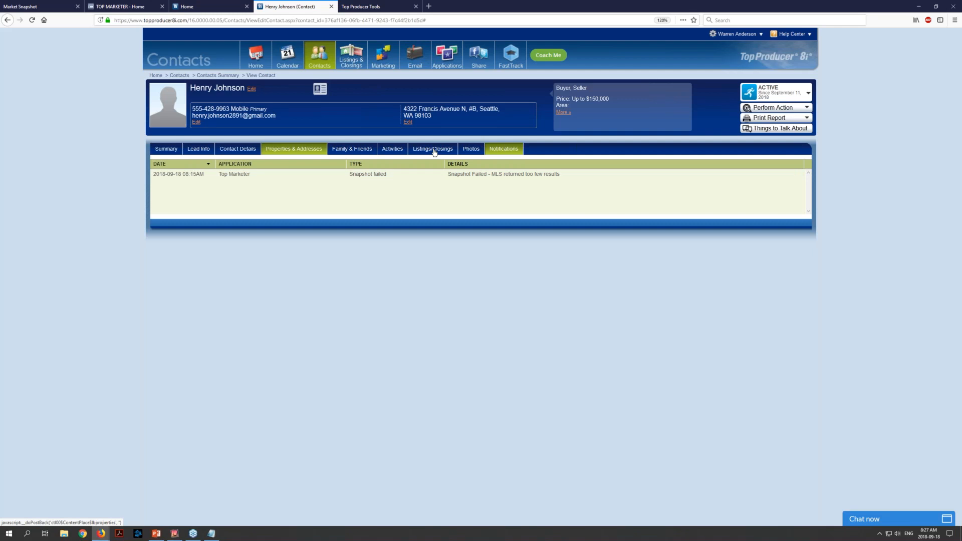
{"action": "left_click", "coordinate": [780, 109]}
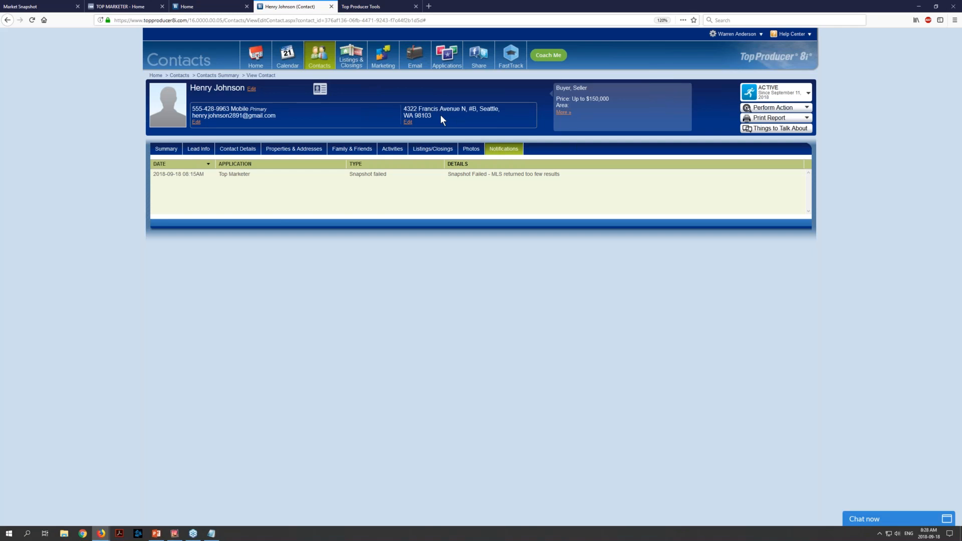
Start a new contact search limited to the Past client contact type
{"action": "mouse_move", "coordinate": [314, 61]}
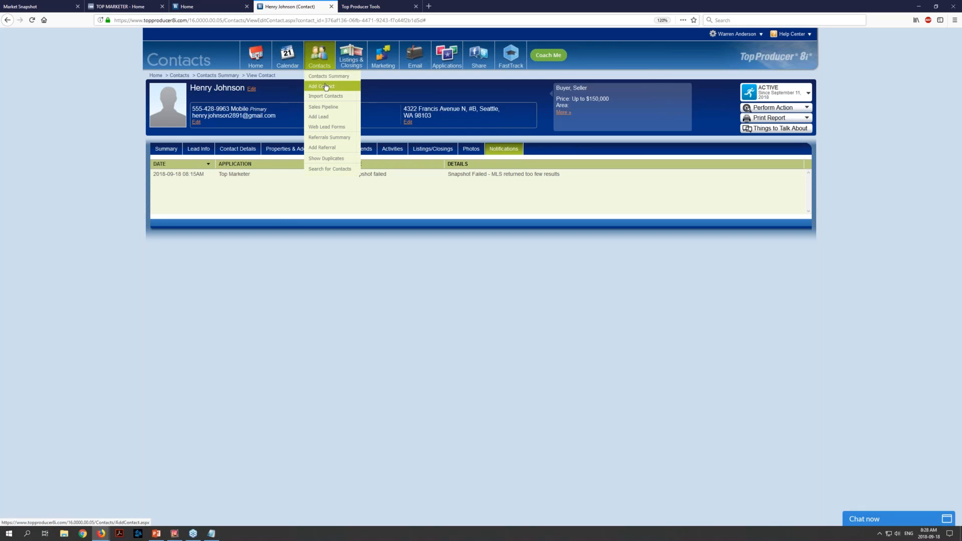
{"action": "left_click", "coordinate": [326, 170]}
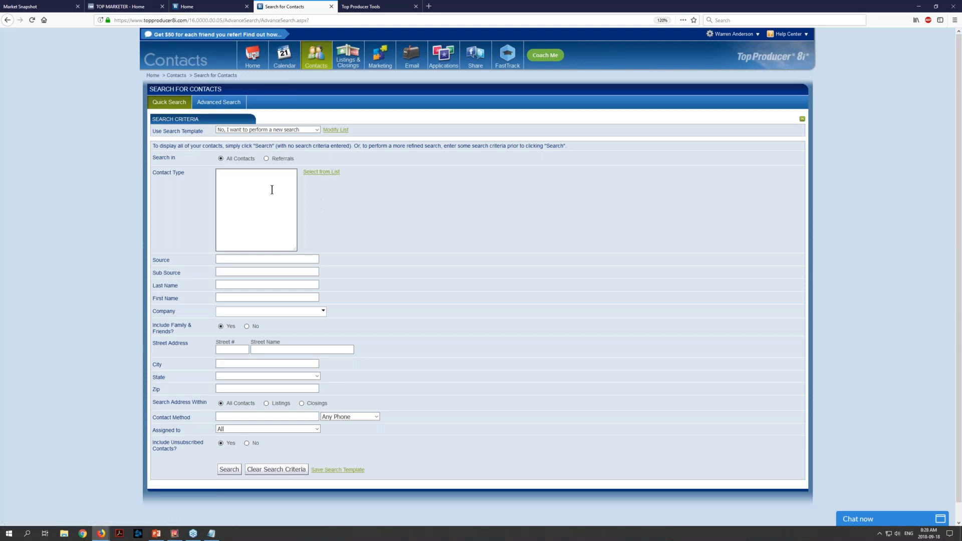
{"action": "left_click", "coordinate": [231, 183]}
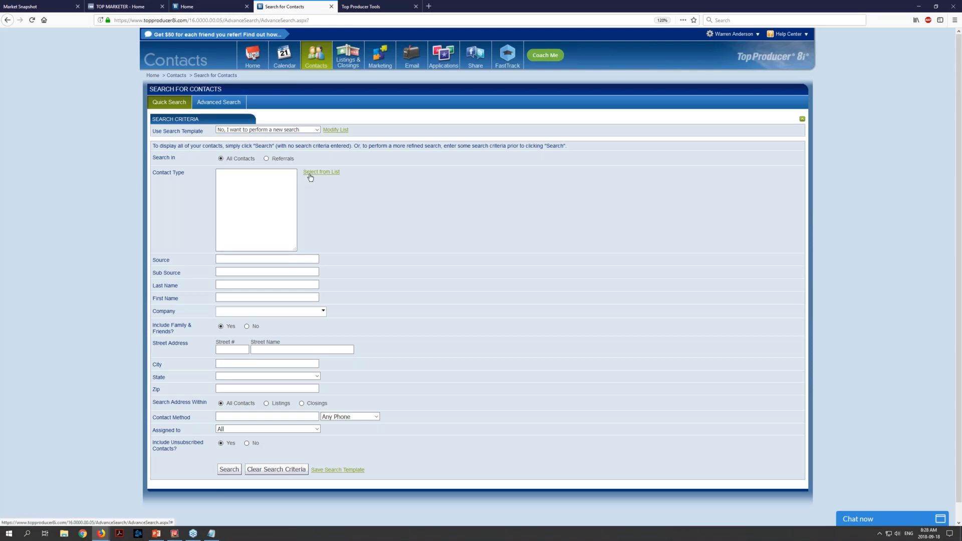
{"action": "left_click", "coordinate": [328, 173]}
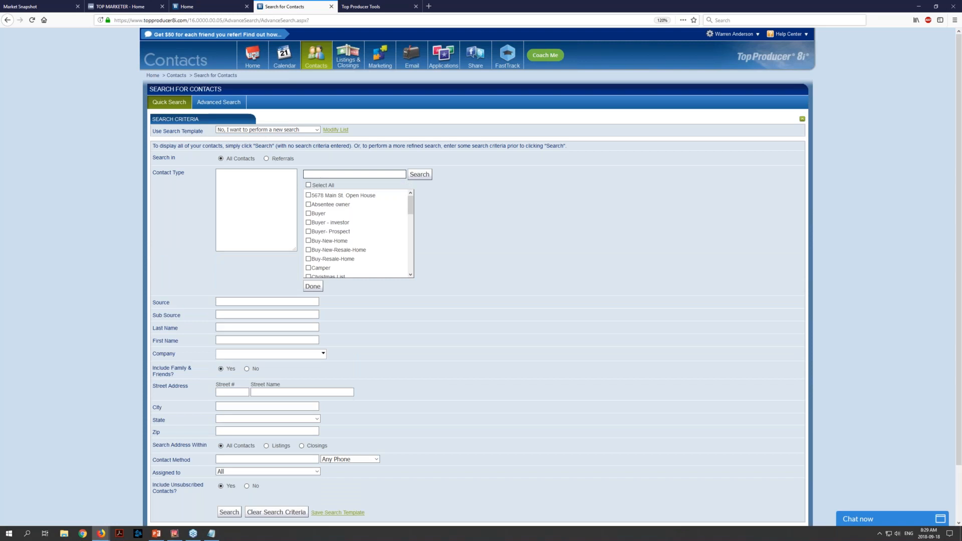
{"action": "left_click_drag", "start_coordinate": [410, 203], "coordinate": [411, 256]}
{"action": "left_click", "coordinate": [308, 222]}
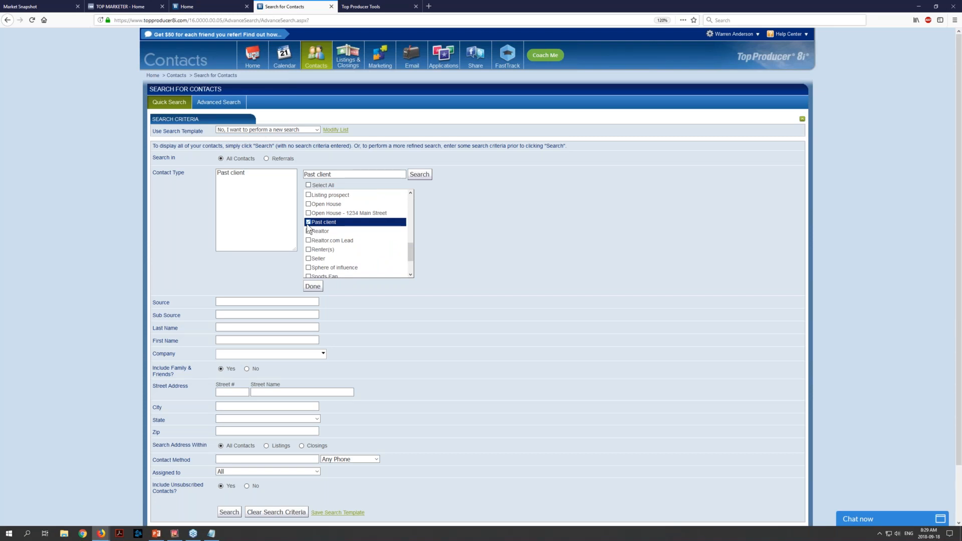
{"action": "left_click", "coordinate": [314, 286]}
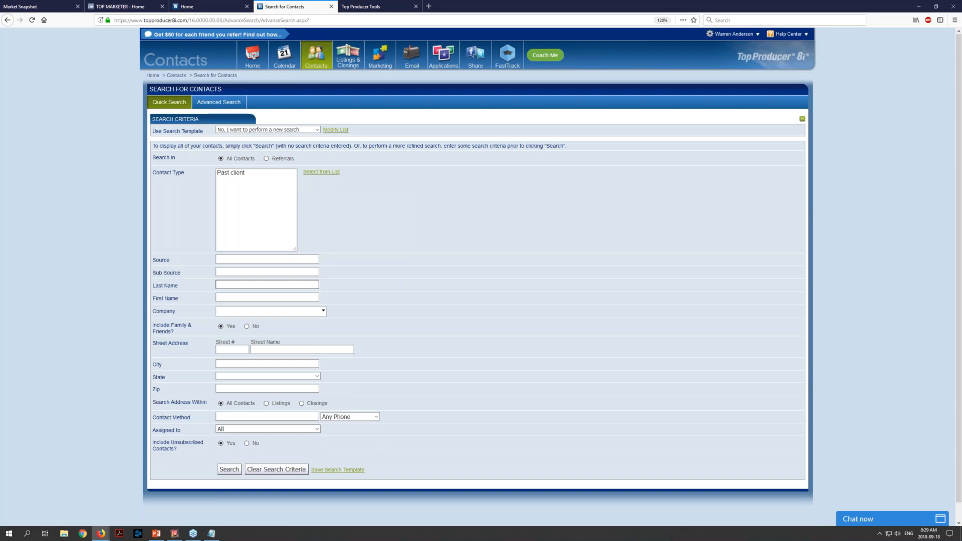
Add Seattle as the city criterion and run the contact search
{"action": "left_click", "coordinate": [258, 364]}
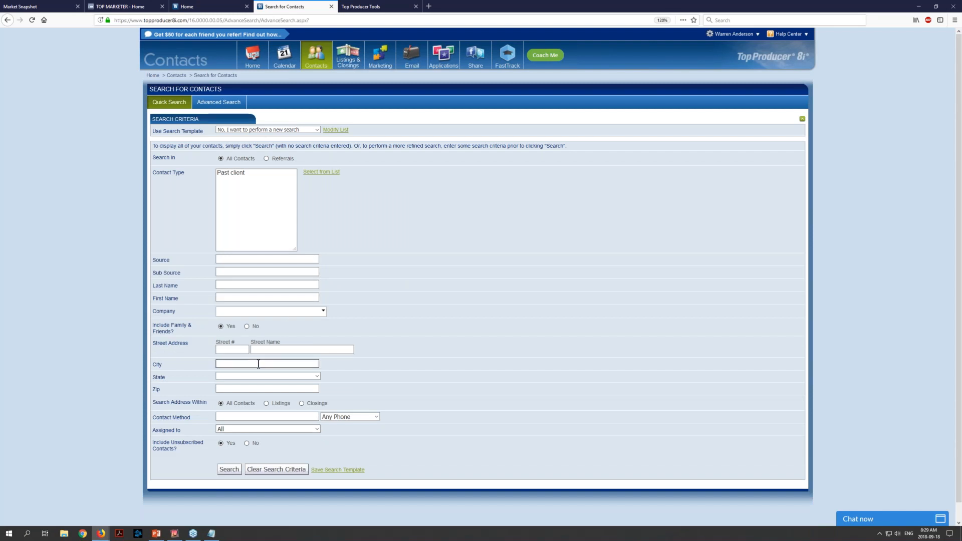
{"action": "type", "text": "Seattle"}
{"action": "left_click", "coordinate": [364, 368]}
{"action": "left_click", "coordinate": [230, 471]}
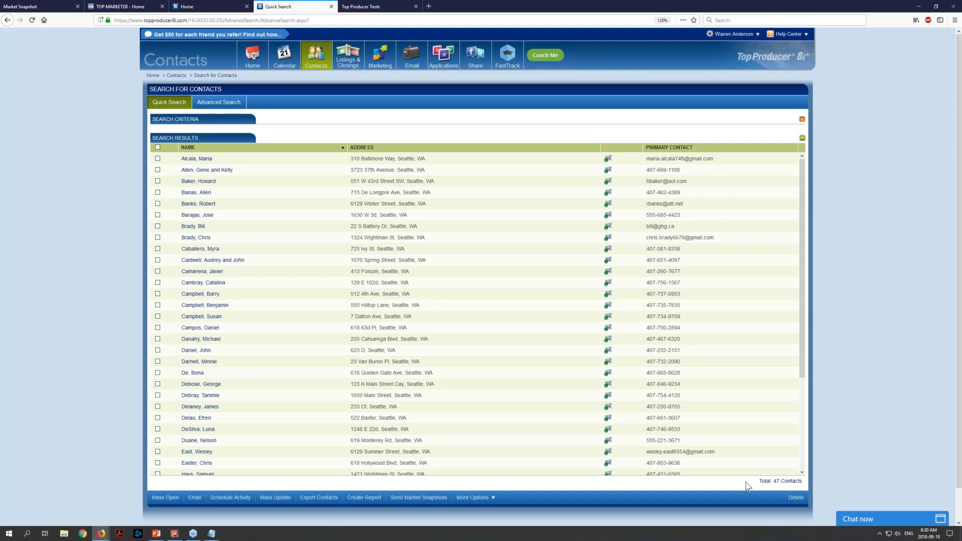
Select all contacts in the search results except those in rows 3, 6, 11, 16, 22 and 23
{"action": "left_click", "coordinate": [158, 147]}
{"action": "left_click", "coordinate": [157, 181]}
{"action": "left_click", "coordinate": [157, 215]}
{"action": "left_click", "coordinate": [157, 272]}
{"action": "left_click", "coordinate": [157, 328]}
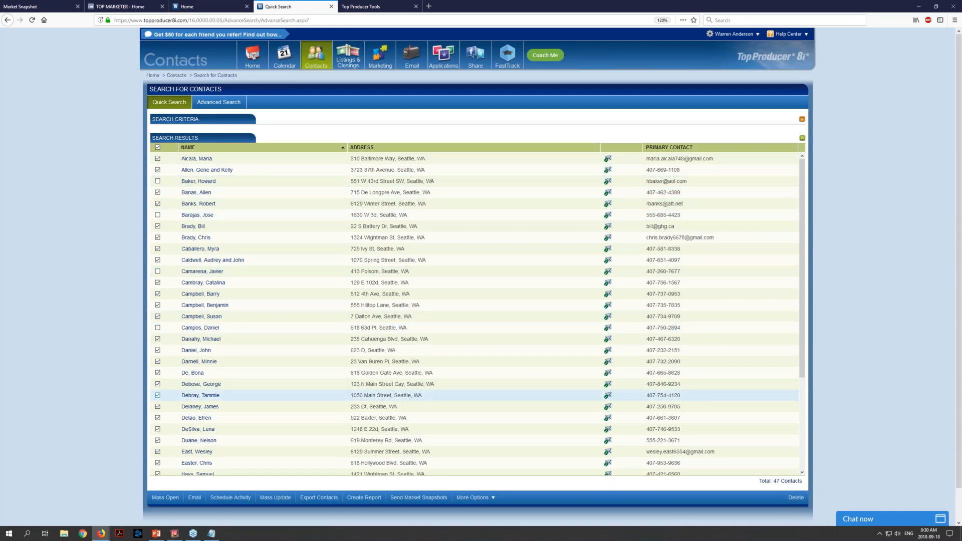
{"action": "left_click", "coordinate": [157, 396]}
{"action": "left_click", "coordinate": [157, 406]}
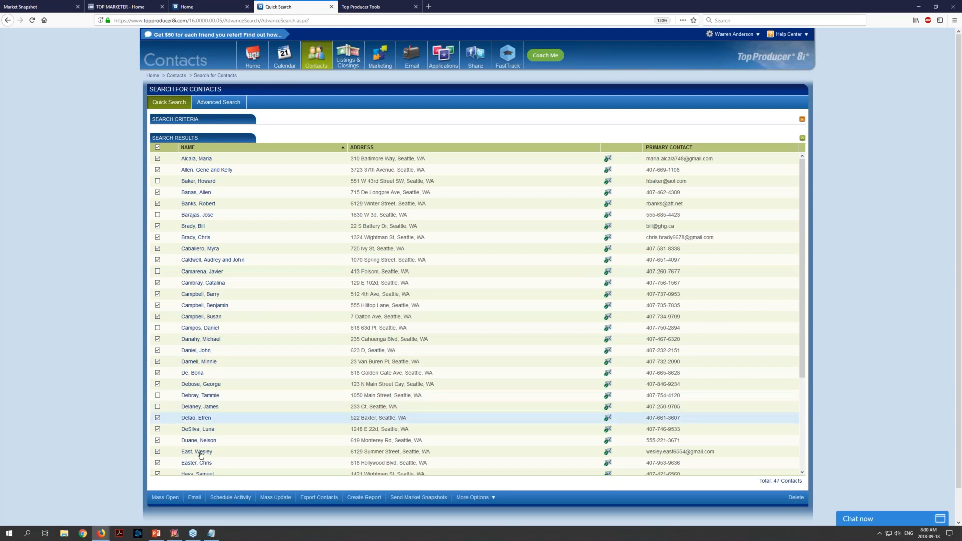
Start sending market snapshots to the selected contacts, and cancel at the confirmation
{"action": "left_click", "coordinate": [417, 499]}
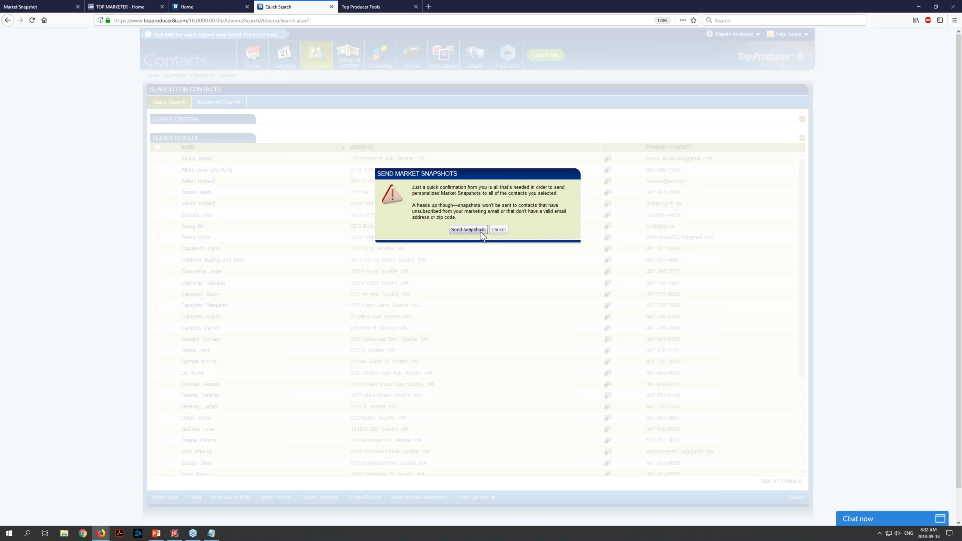
{"action": "left_click", "coordinate": [498, 230]}
{"action": "left_click", "coordinate": [471, 230]}
{"action": "left_click", "coordinate": [499, 230]}
{"action": "left_click", "coordinate": [499, 231]}
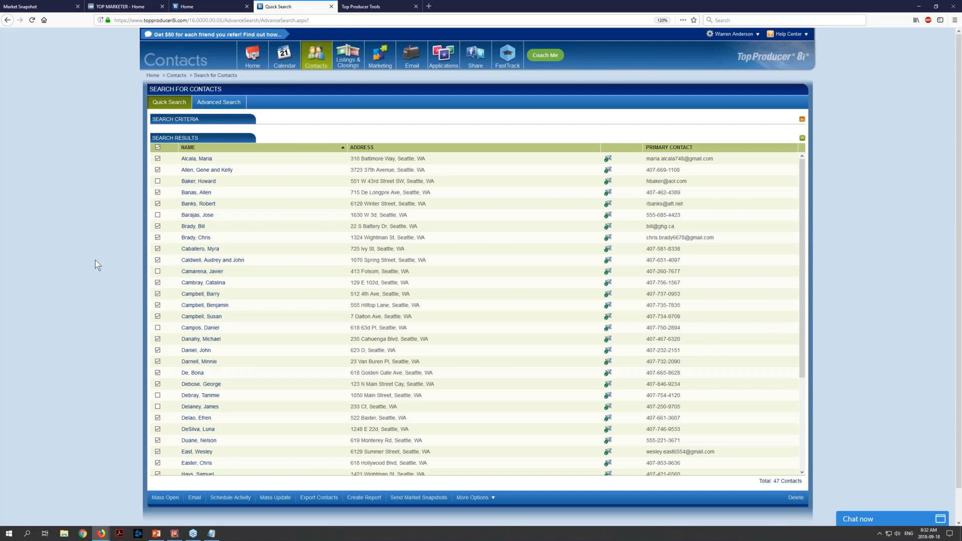
Switch to the mirrored phone in Reflector, open the Top Producer mobile site in Safari, and show its contacts
{"action": "mouse_move", "coordinate": [175, 537]}
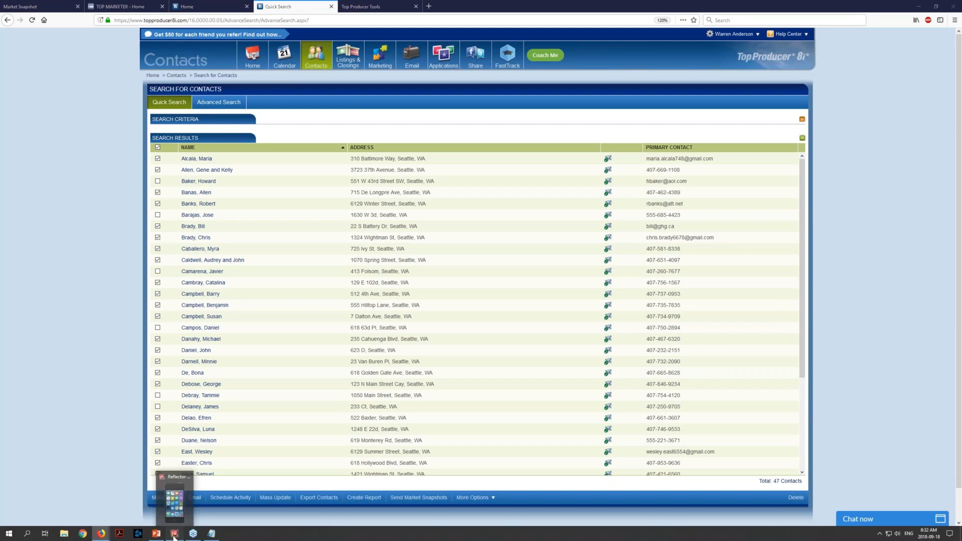
{"action": "left_click", "coordinate": [174, 534]}
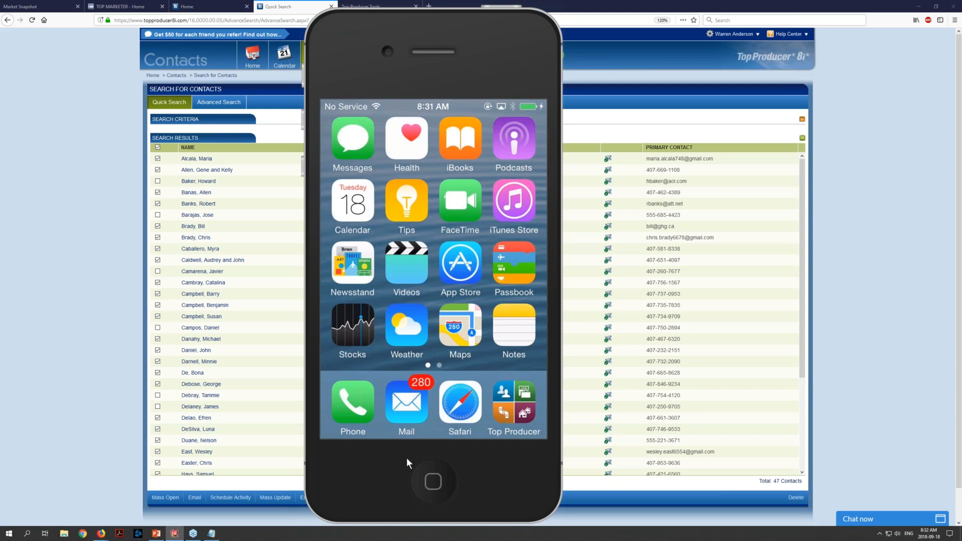
{"action": "left_click", "coordinate": [476, 419]}
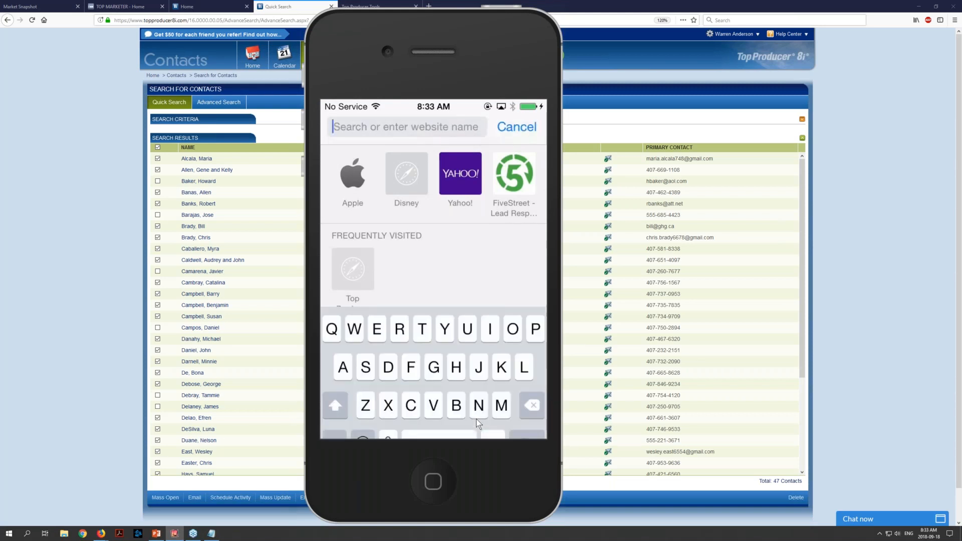
{"action": "type", "text": "tp"}
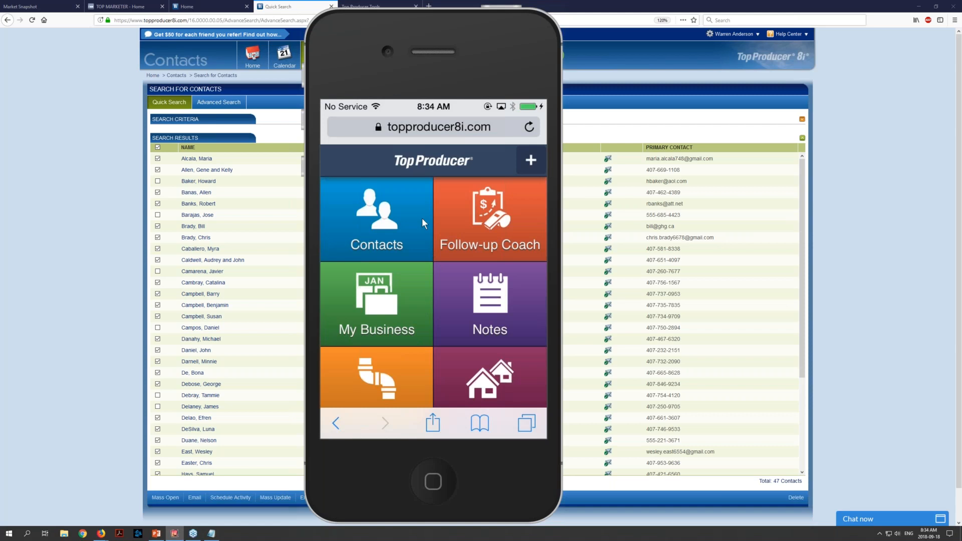
{"action": "left_click", "coordinate": [354, 213]}
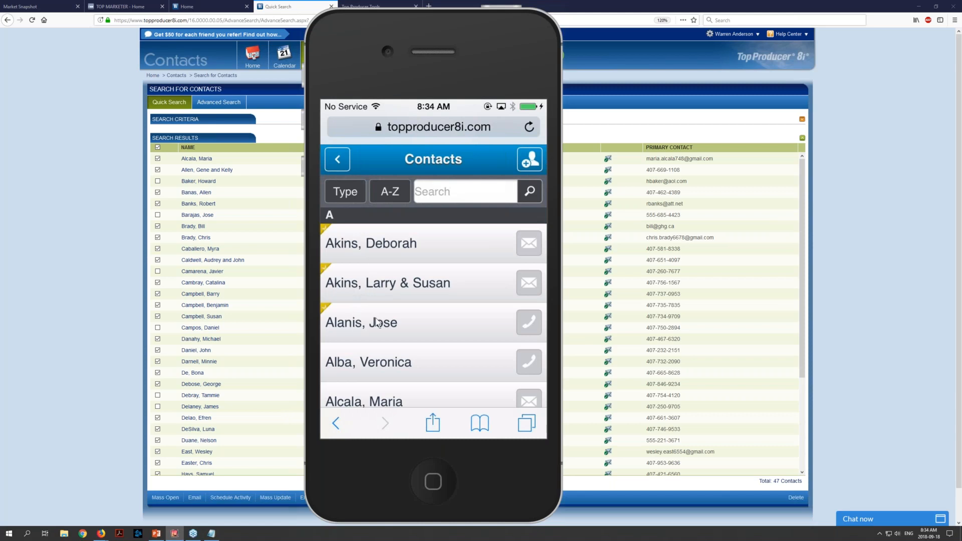
Open the second contact in the mobile contact list and start sending that contact a Market Snapshot
{"action": "left_click", "coordinate": [400, 298]}
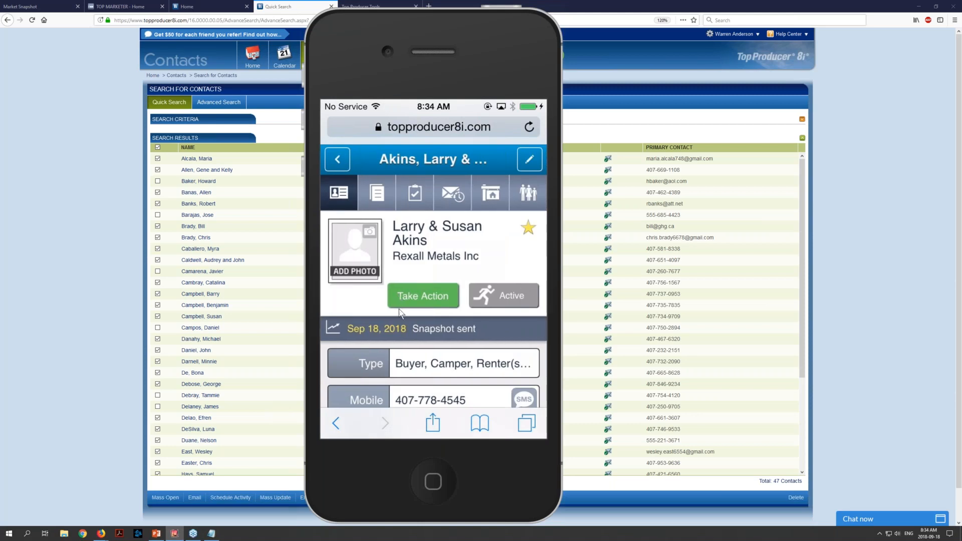
{"action": "left_click", "coordinate": [432, 304]}
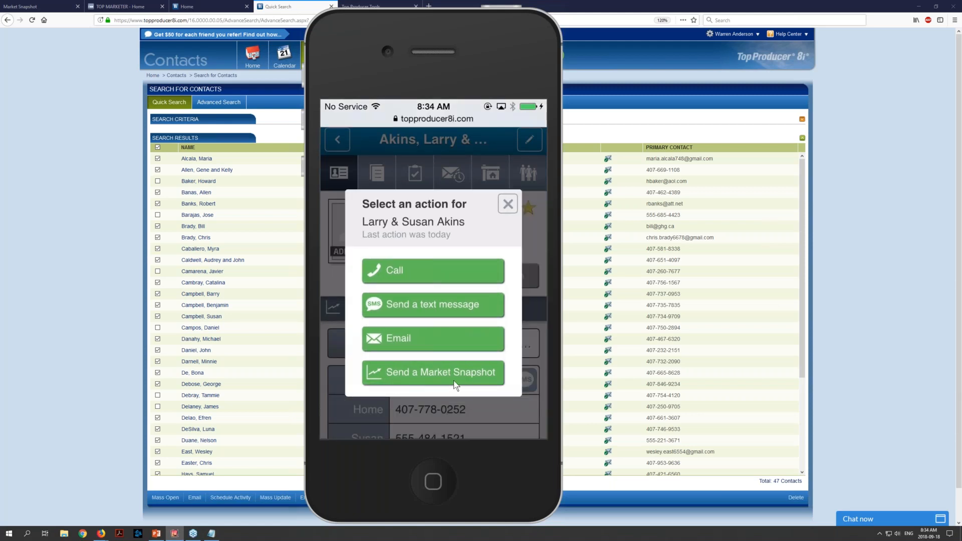
{"action": "left_click", "coordinate": [399, 379]}
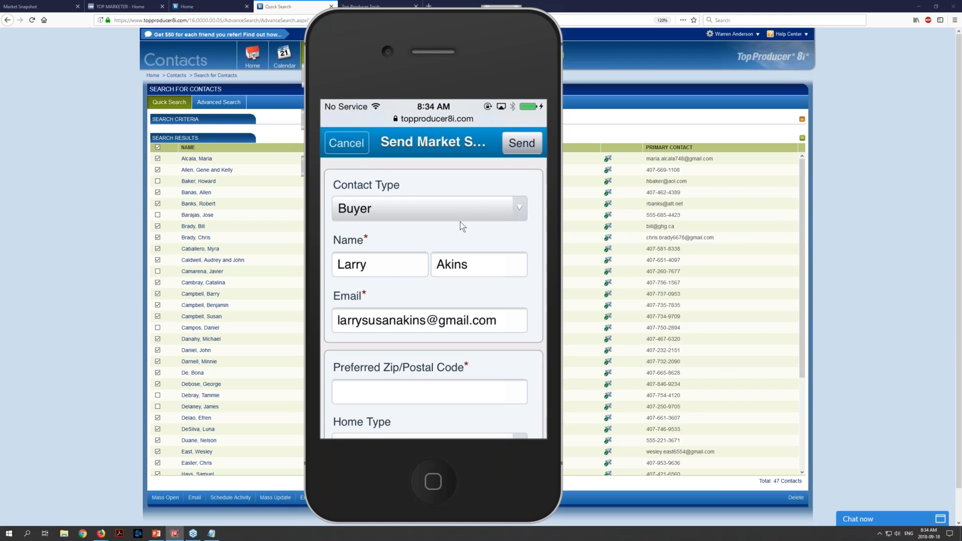
Enter 98105 as the preferred zip/postal code, keep the remaining buyer preferences, and send the Market Snapshot
{"action": "scroll", "coordinate": [460, 222], "scroll_direction": "down", "scroll_amount": 2}
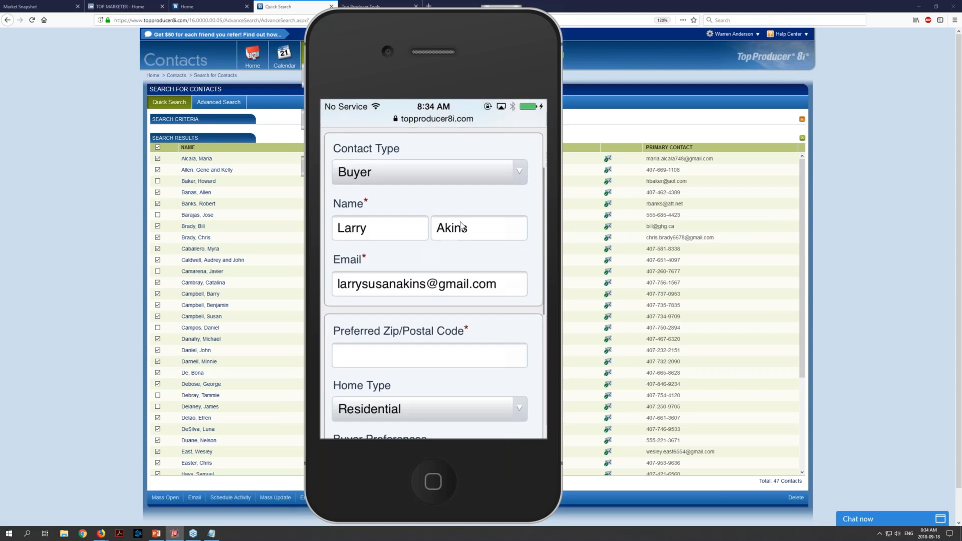
{"action": "scroll", "coordinate": [459, 221], "scroll_direction": "up", "scroll_amount": 1}
{"action": "scroll", "coordinate": [460, 222], "scroll_direction": "down", "scroll_amount": 3}
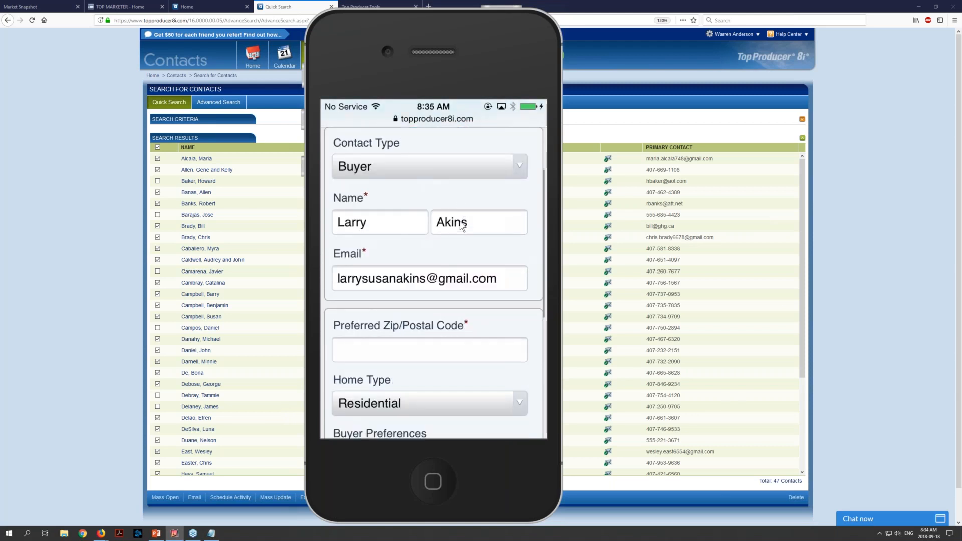
{"action": "scroll", "coordinate": [460, 224], "scroll_direction": "down", "scroll_amount": 2}
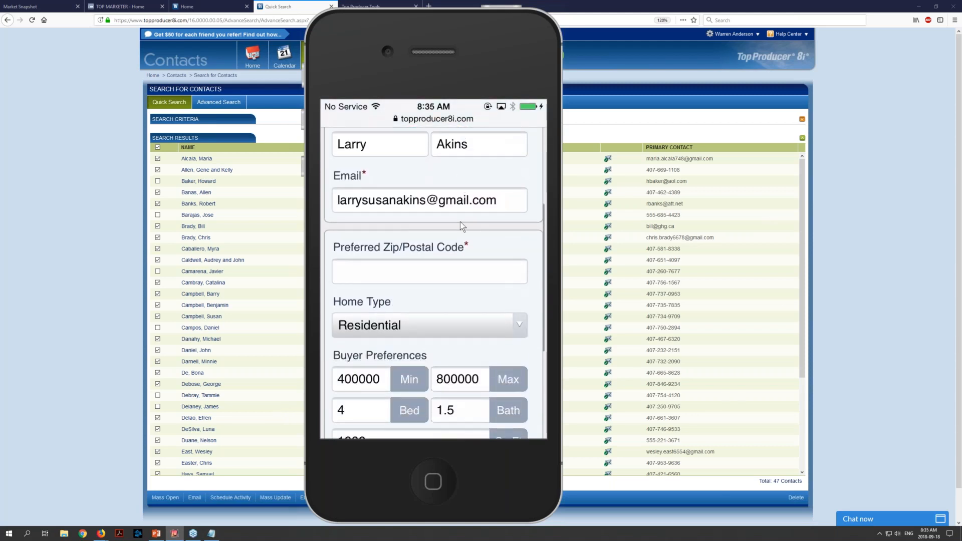
{"action": "scroll", "coordinate": [461, 226], "scroll_direction": "down", "scroll_amount": 2}
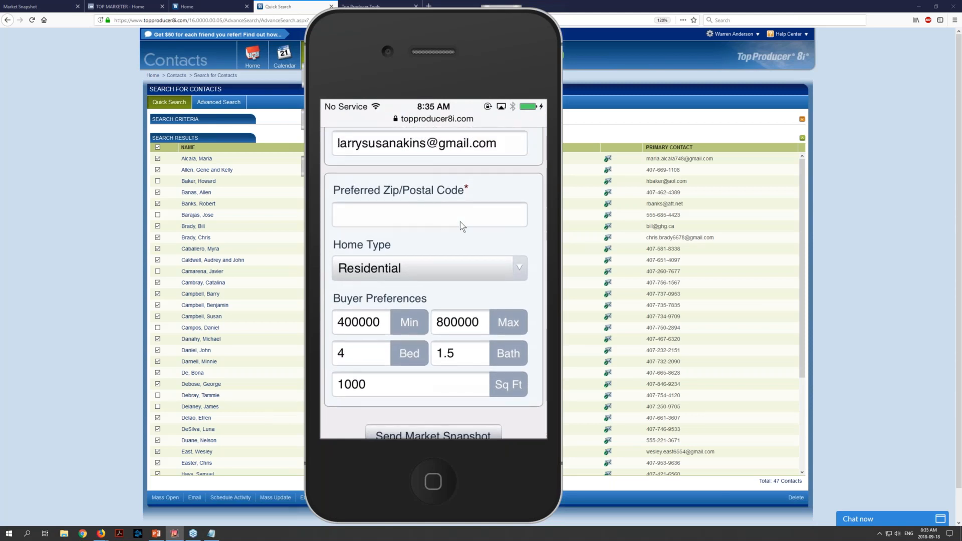
{"action": "left_click", "coordinate": [460, 222]}
{"action": "left_click", "coordinate": [460, 222]}
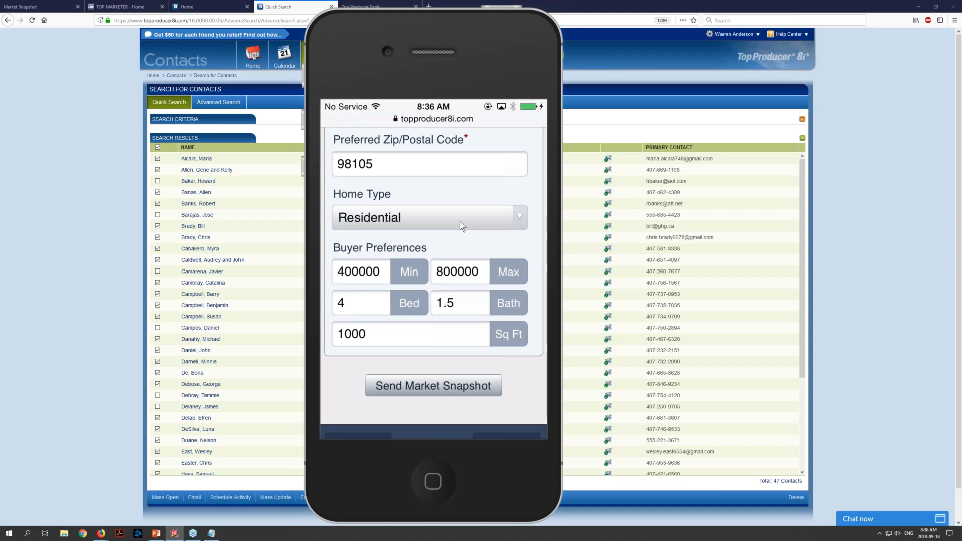
{"action": "left_click", "coordinate": [422, 390]}
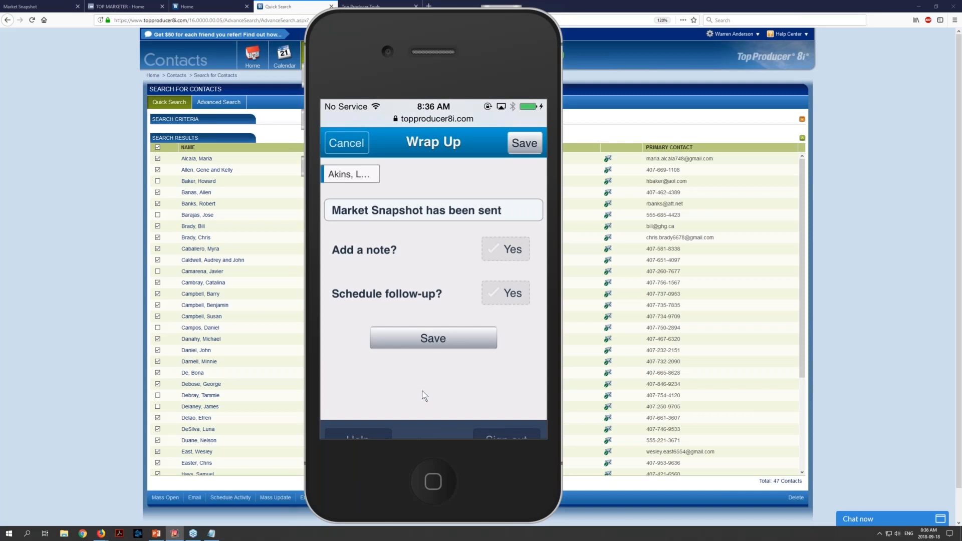
Schedule a follow-up call for Sep 19, 2018 with the description "Follow-up re market snapshot"
{"action": "left_click", "coordinate": [503, 298]}
{"action": "scroll", "coordinate": [503, 298], "scroll_direction": "down", "scroll_amount": 3}
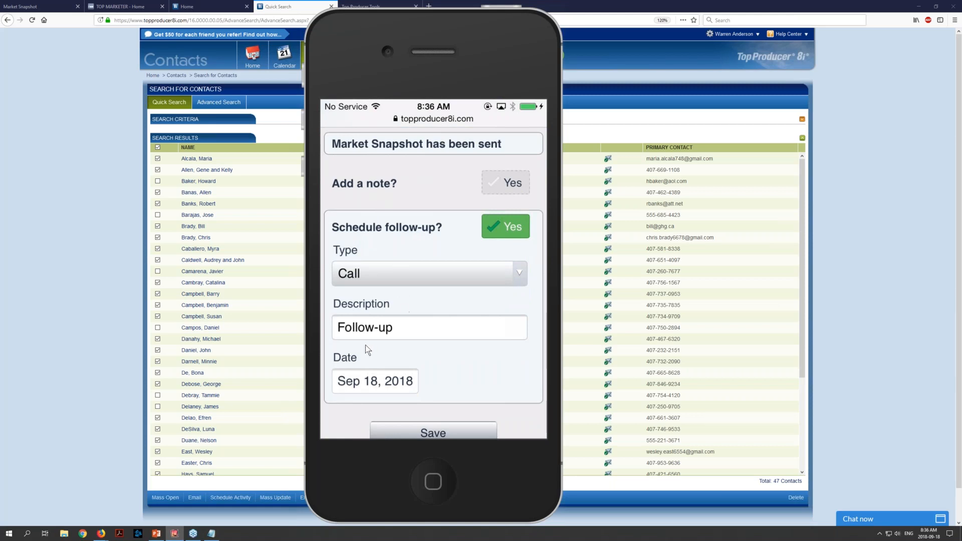
{"action": "left_click", "coordinate": [428, 328]}
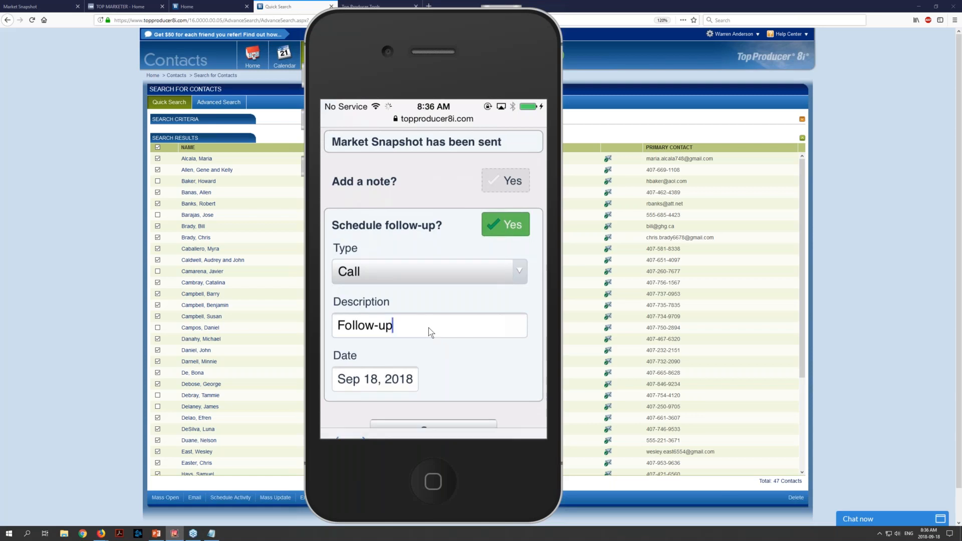
{"action": "type", "text": "re m"}
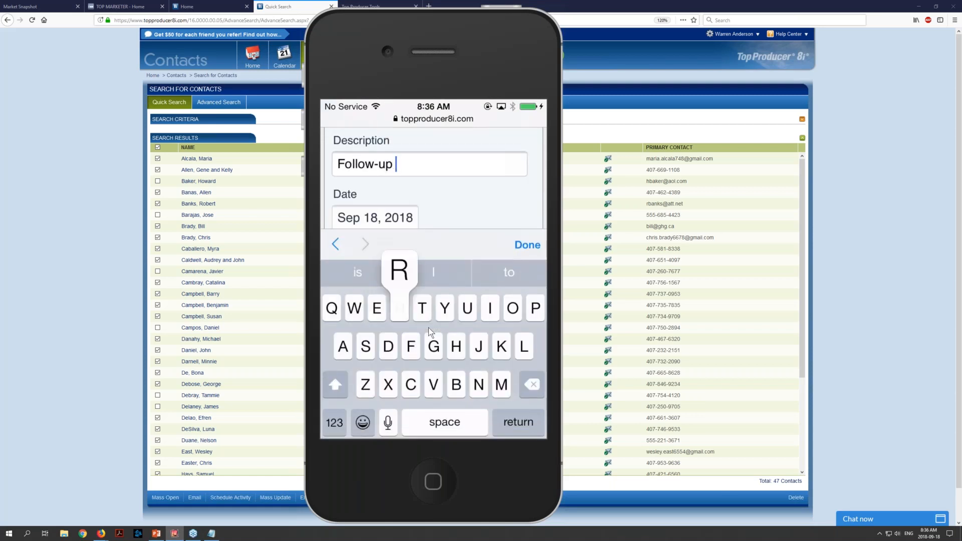
{"action": "type", "text": "ar"}
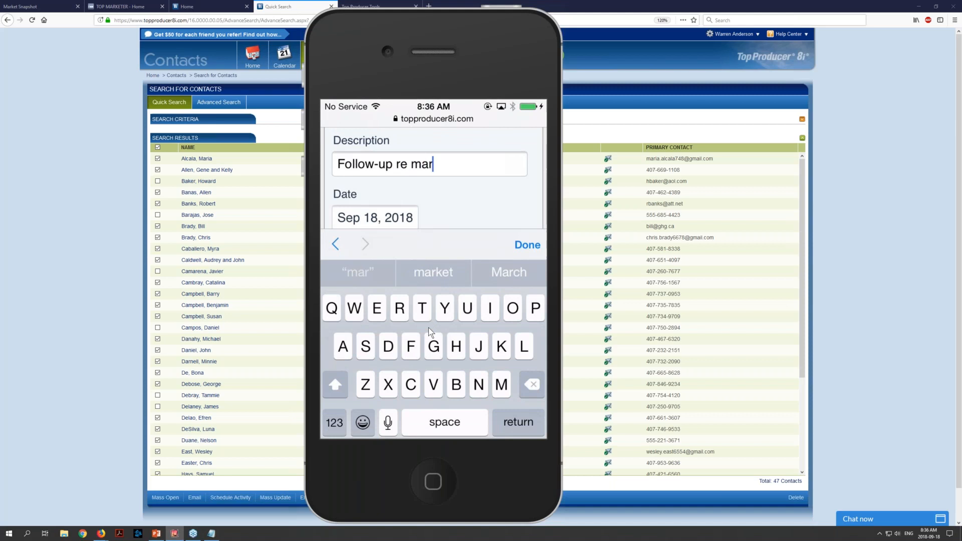
{"action": "type", "text": "ket sna"}
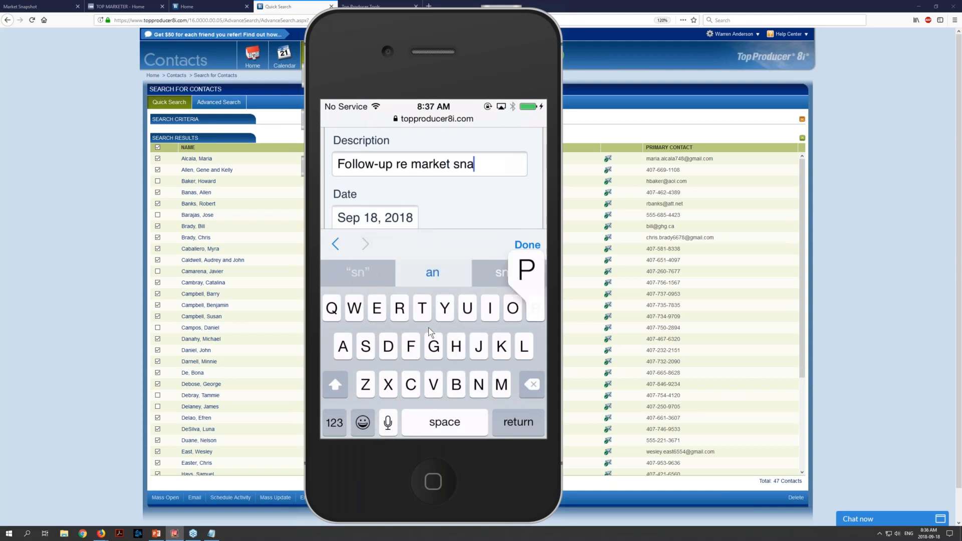
{"action": "type", "text": "pshot"}
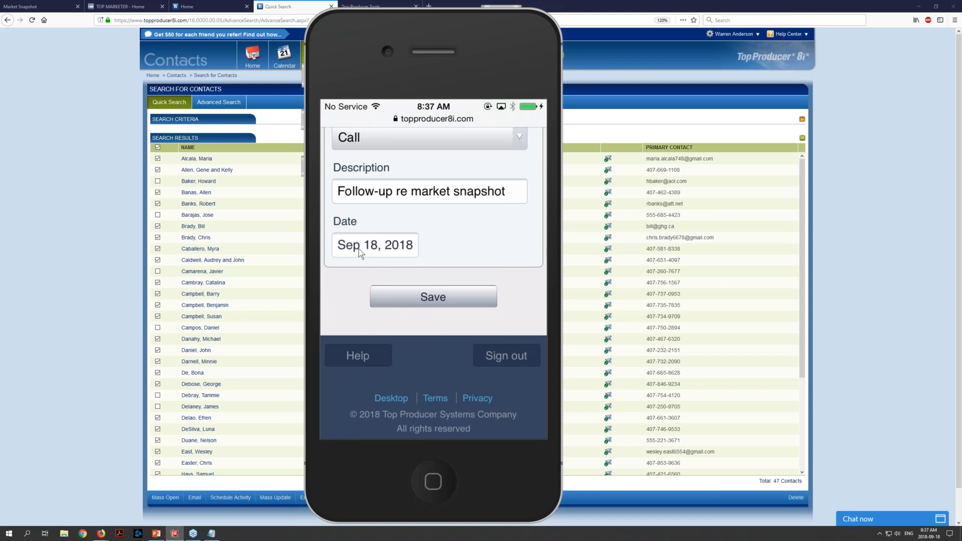
{"action": "left_click", "coordinate": [360, 252]}
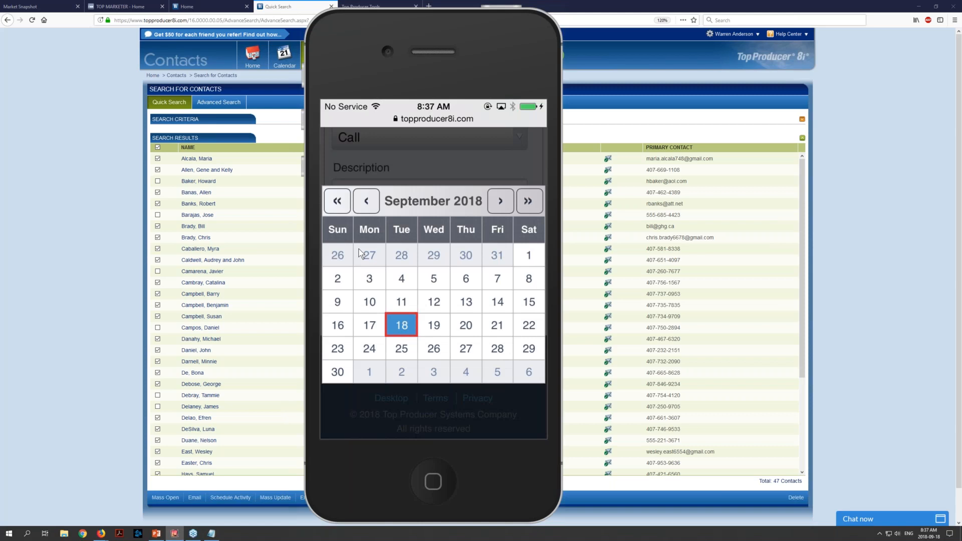
{"action": "left_click", "coordinate": [434, 325]}
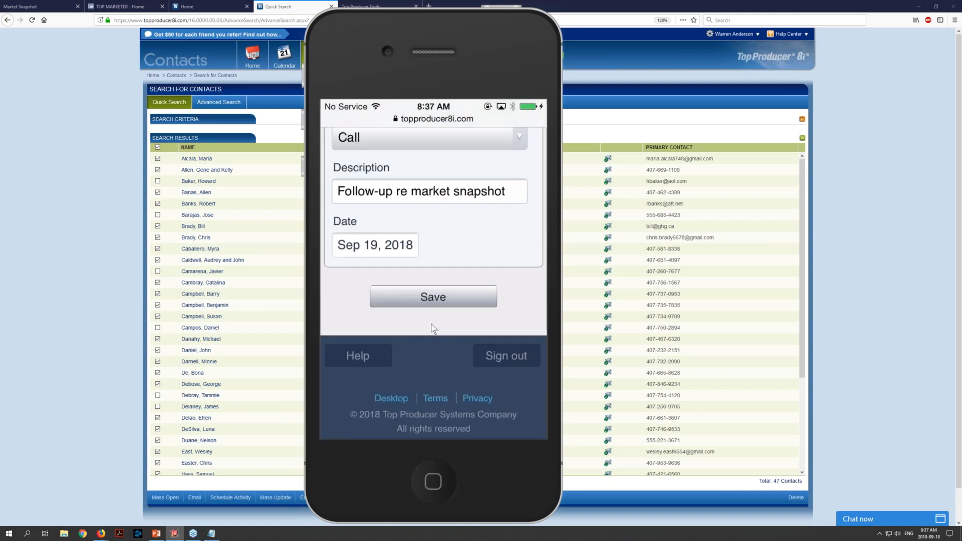